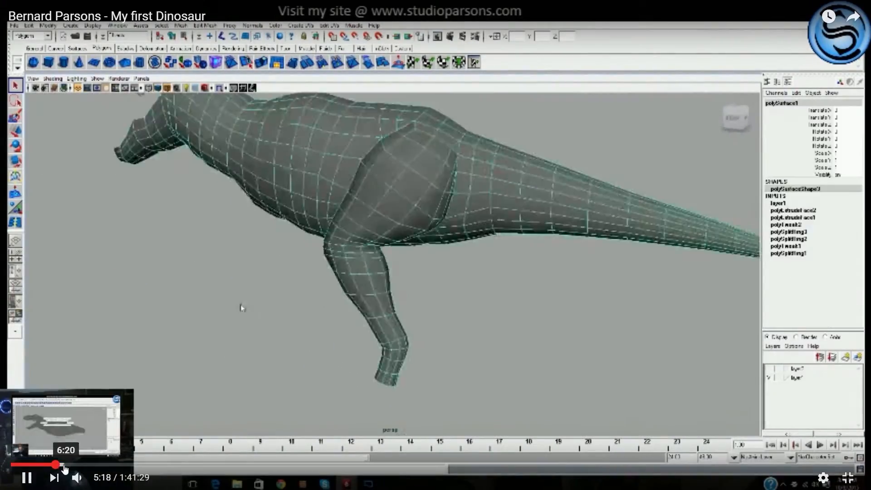
Skip ahead through the dinosaur modelling video and the live stream recording in the video player
{"action": "left_click", "coordinate": [64, 465]}
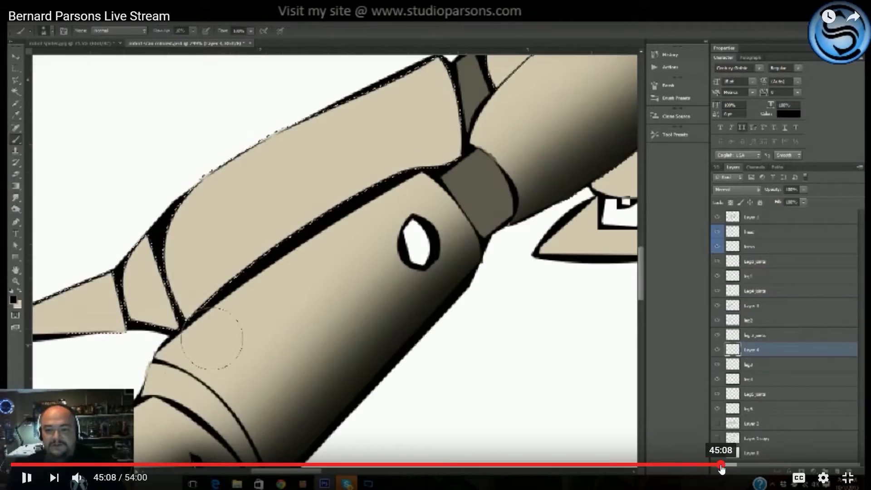
{"action": "left_click", "coordinate": [746, 465]}
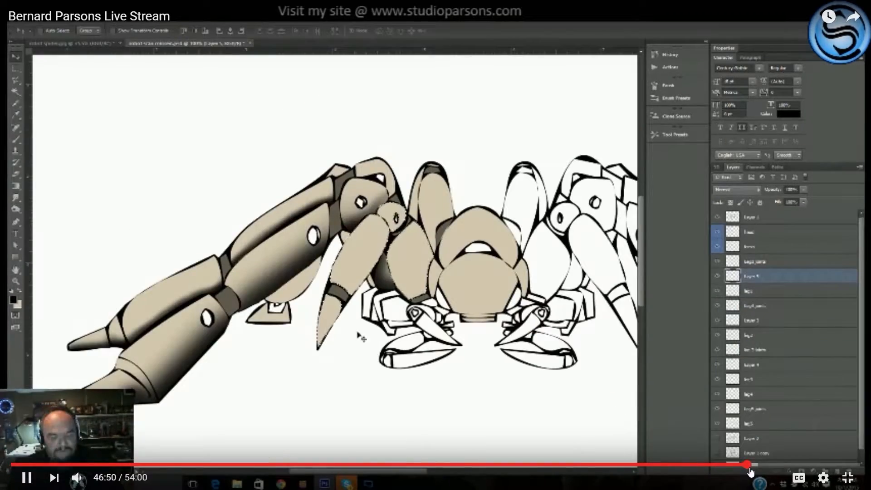
{"action": "left_click", "coordinate": [756, 471]}
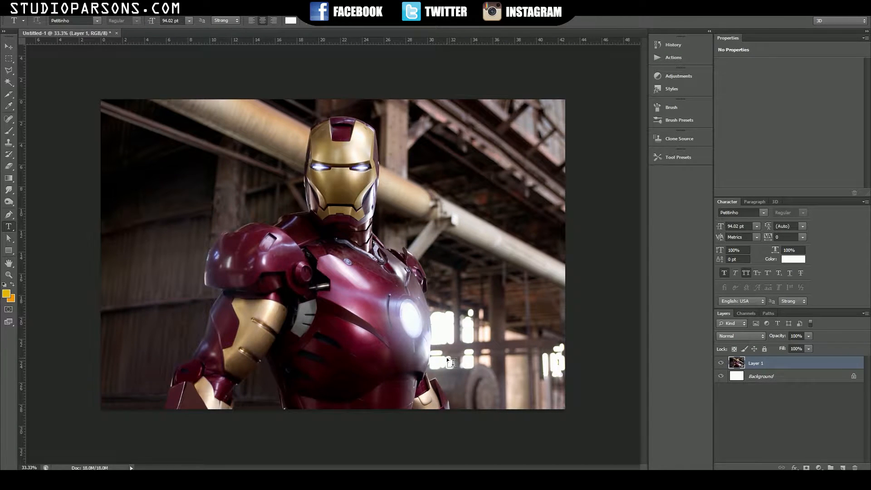
{"action": "left_click", "coordinate": [8, 47]}
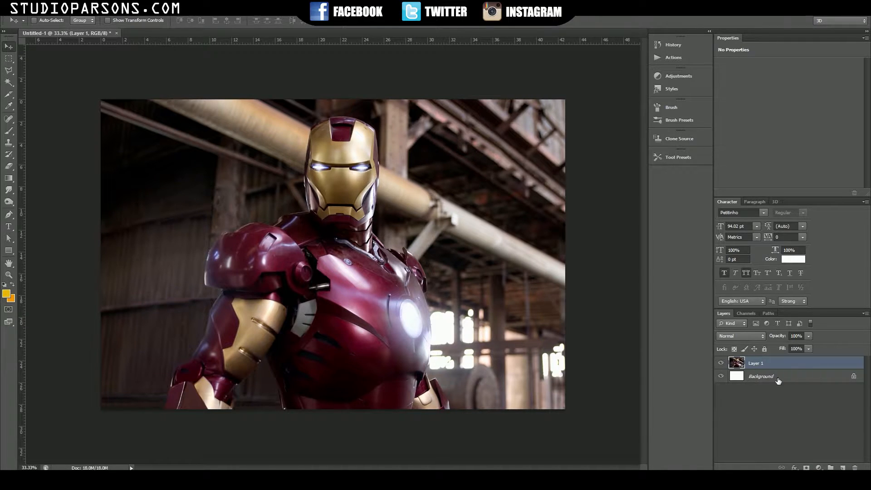
{"action": "left_click", "coordinate": [866, 313]}
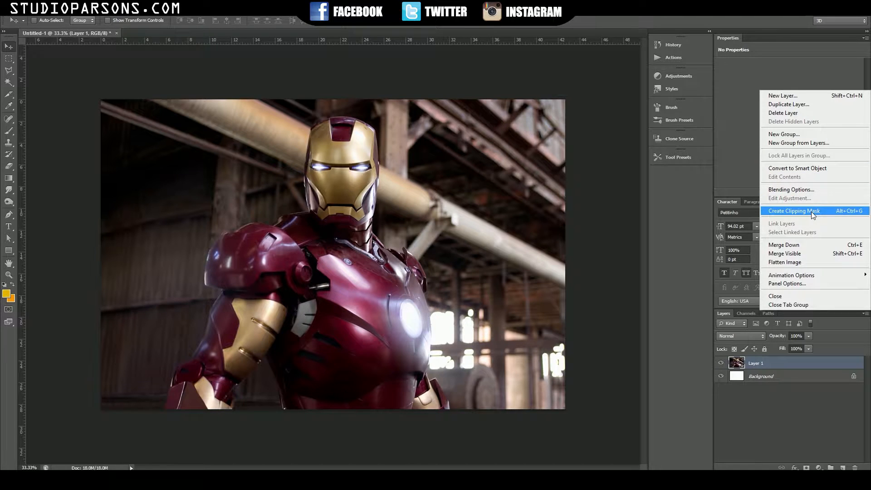
{"action": "left_click", "coordinate": [695, 203]}
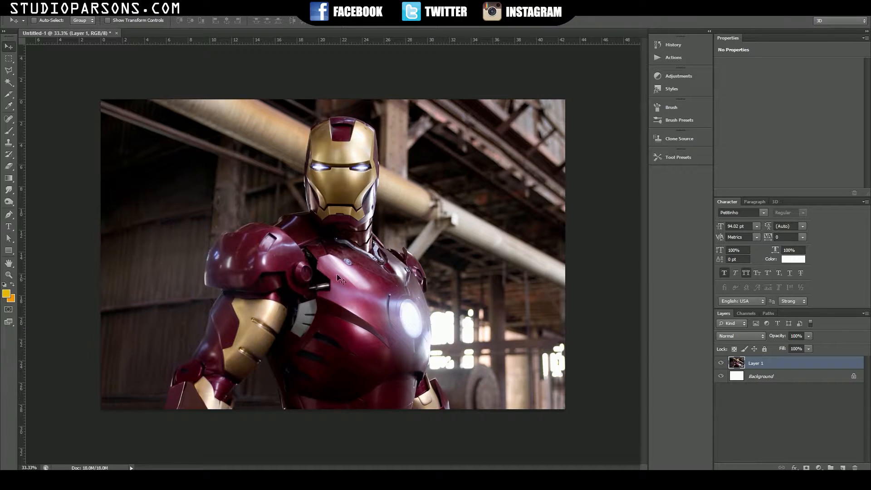
{"action": "left_click", "coordinate": [8, 71]}
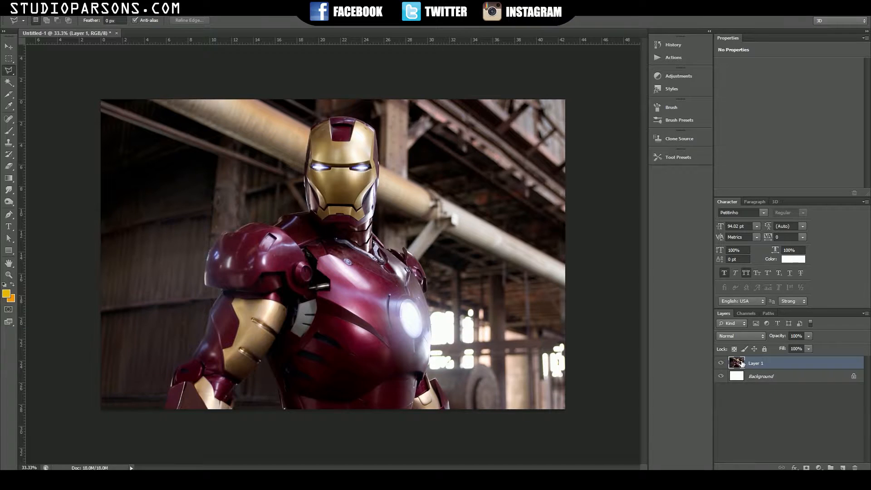
Duplicate the Iron Man photo layer Layer 1 and hide the original, leaving the copy visible
{"action": "left_click", "coordinate": [722, 363]}
{"action": "left_click", "coordinate": [722, 363]}
{"action": "left_click", "coordinate": [721, 363]}
{"action": "left_click", "coordinate": [722, 363]}
{"action": "left_click", "coordinate": [746, 381]}
{"action": "left_click", "coordinate": [768, 365]}
{"action": "left_click_drag", "start_coordinate": [779, 363], "coordinate": [843, 468]}
{"action": "left_click", "coordinate": [721, 376]}
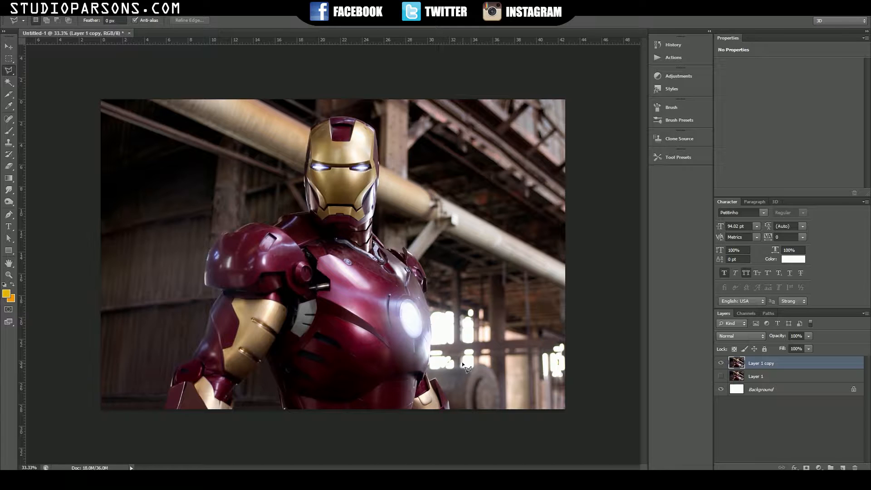
Try to select the dark background area above the shoulder armour with the Magic Wand
{"action": "left_click", "coordinate": [9, 82]}
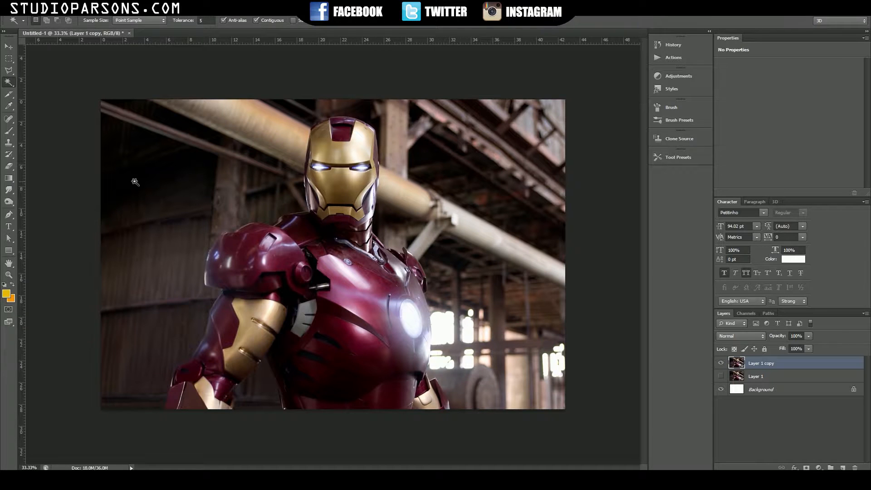
{"action": "left_click", "coordinate": [190, 174]}
{"action": "left_click", "coordinate": [178, 155]}
{"action": "left_click", "coordinate": [241, 137]}
{"action": "left_click", "coordinate": [195, 181]}
{"action": "left_click", "coordinate": [136, 7]}
{"action": "mouse_move", "coordinate": [119, 6]}
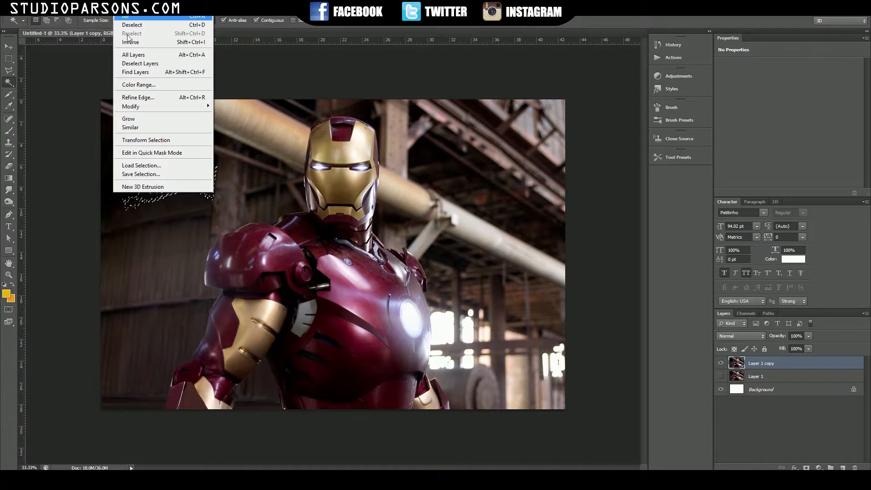
{"action": "mouse_move", "coordinate": [144, 106]}
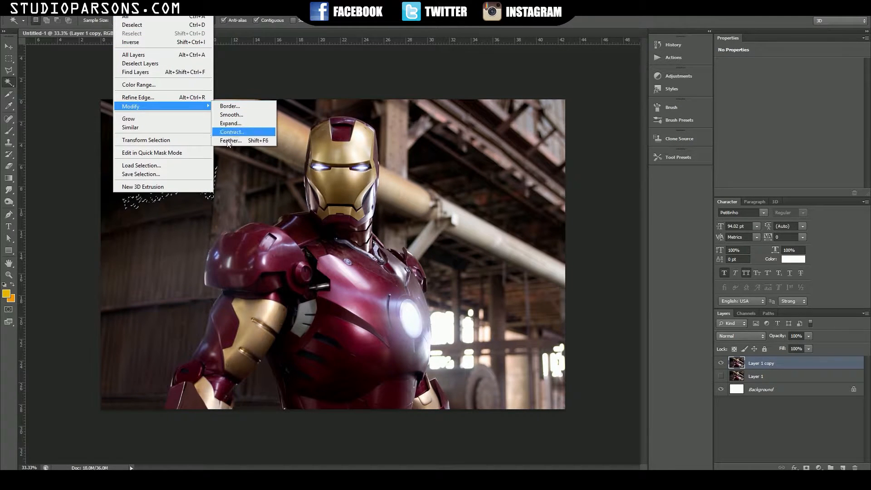
{"action": "left_click", "coordinate": [328, 19]}
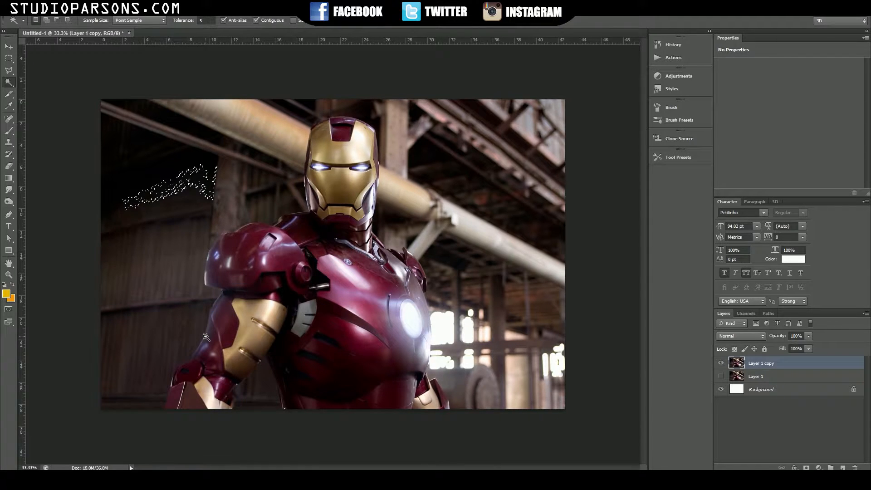
Try a Magic Wand selection on the wall beside the shoulder armour, cancel feathering it, and deselect
{"action": "left_click", "coordinate": [175, 316]}
{"action": "left_click", "coordinate": [178, 275]}
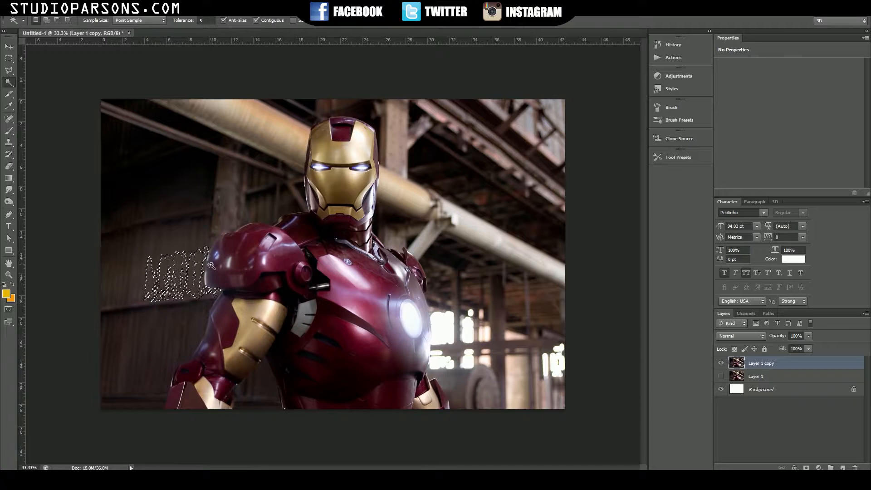
{"action": "left_click", "coordinate": [122, 6]}
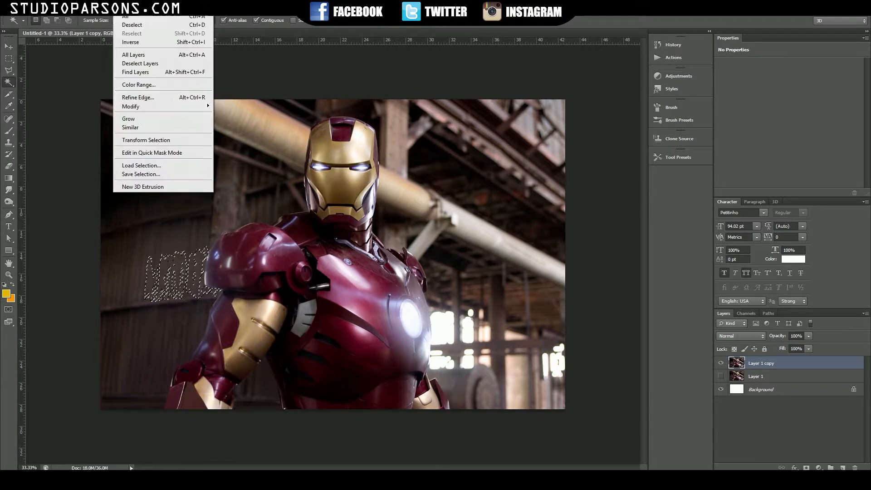
{"action": "mouse_move", "coordinate": [143, 107]}
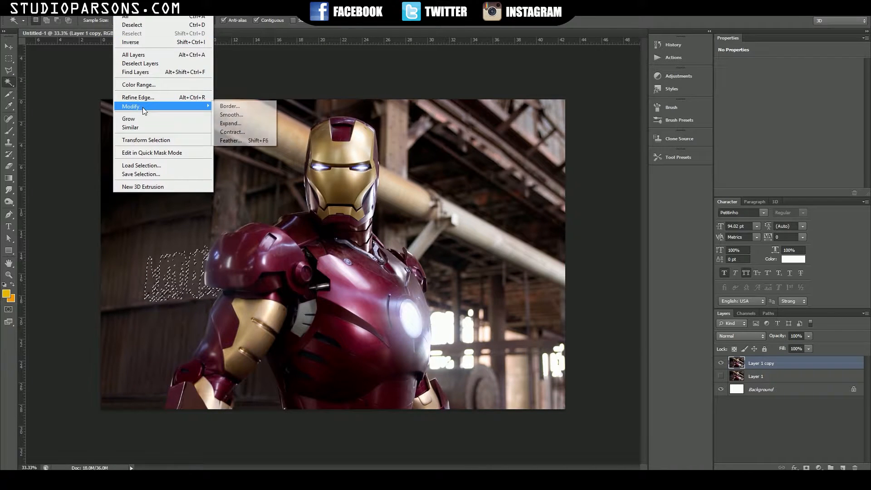
{"action": "left_click", "coordinate": [229, 140]}
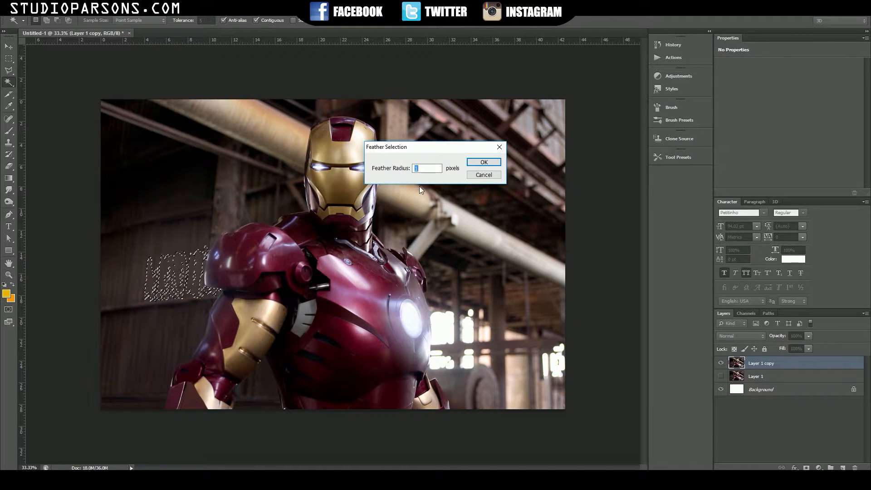
{"action": "left_click", "coordinate": [499, 146]}
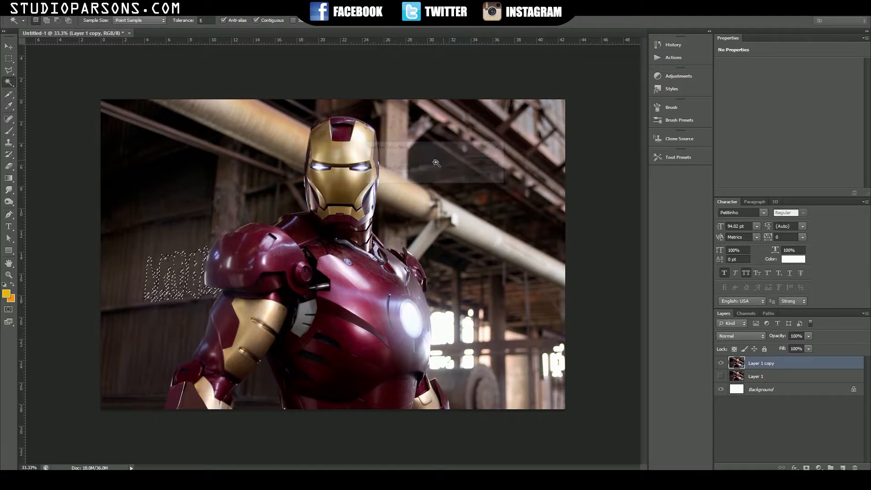
{"action": "left_click", "coordinate": [9, 47]}
{"action": "key", "text": "ctrl+d"}
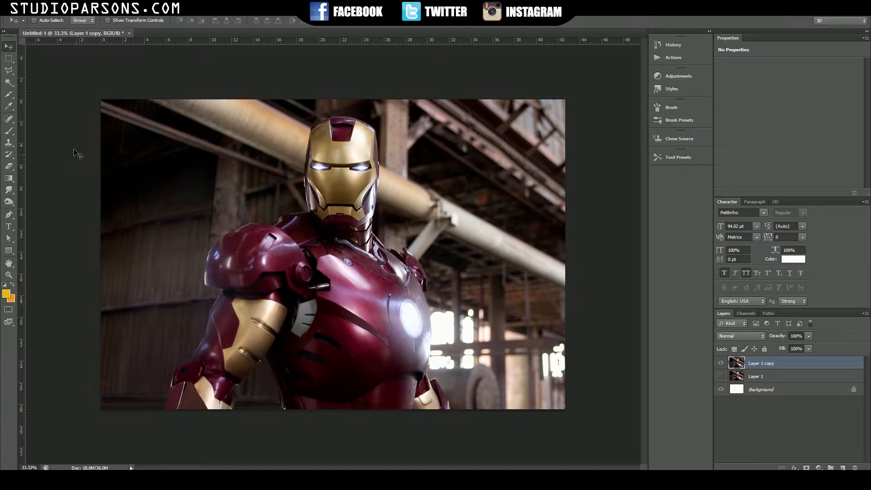
{"action": "left_click", "coordinate": [8, 70]}
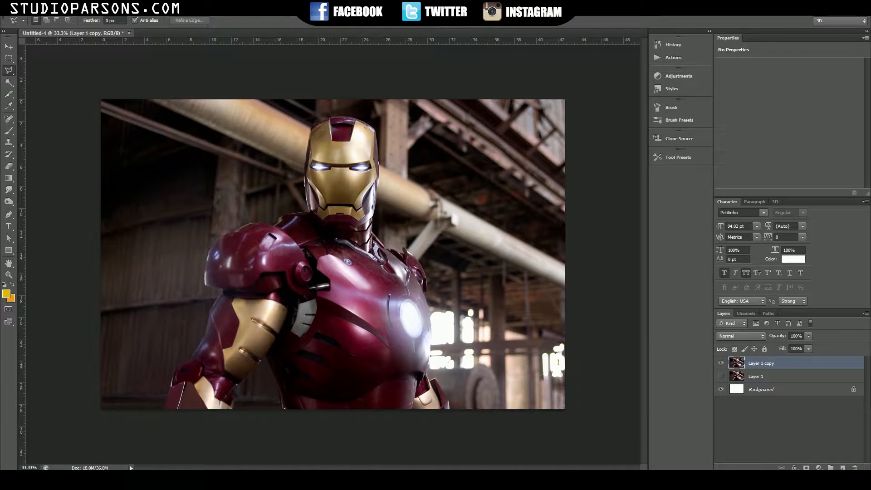
{"action": "left_click", "coordinate": [122, 7]}
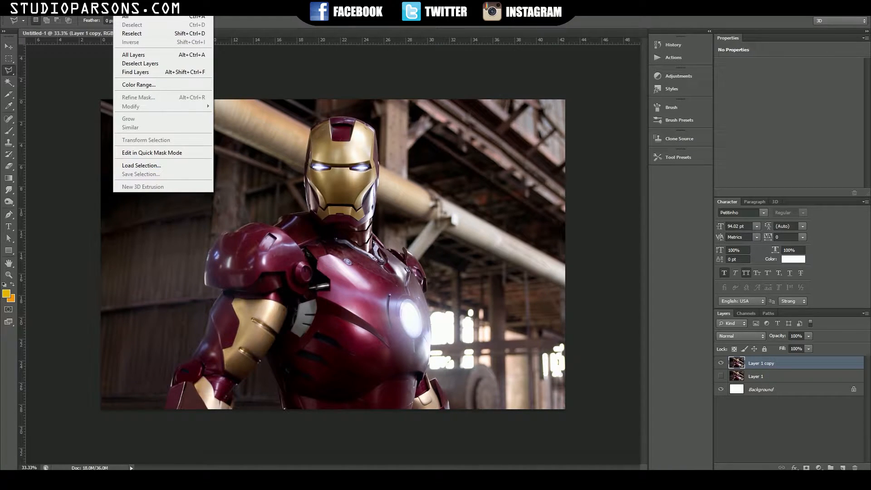
{"action": "left_click", "coordinate": [107, 21]}
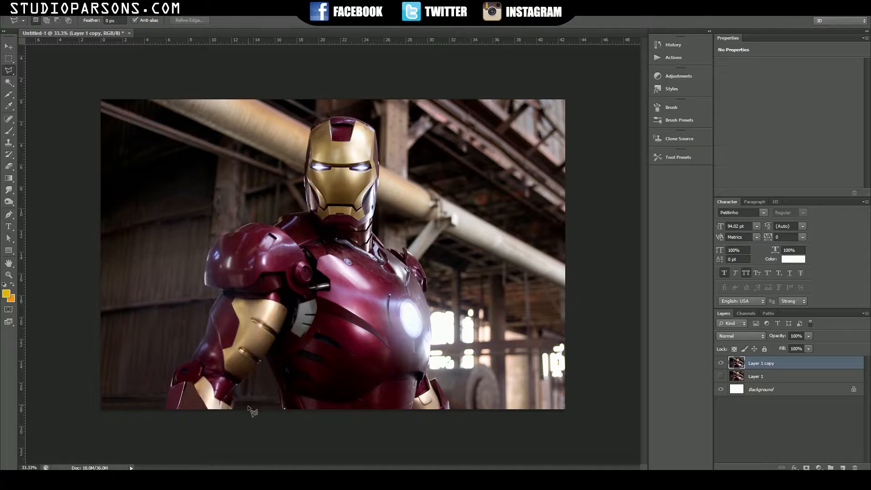
Add a layer mask to Layer 1 copy and make the mask the active editing target
{"action": "key", "text": "z"}
{"action": "mouse_move", "coordinate": [159, 402]}
{"action": "left_mouse_down"}
{"action": "mouse_move", "coordinate": [267, 399]}
{"action": "mouse_move", "coordinate": [315, 343]}
{"action": "left_mouse_up"}
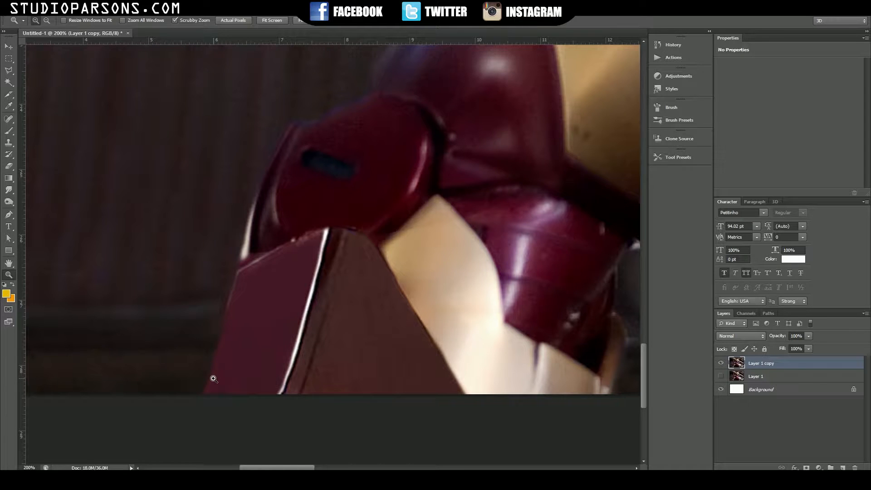
{"action": "left_click_drag", "start_coordinate": [266, 287], "coordinate": [245, 295]}
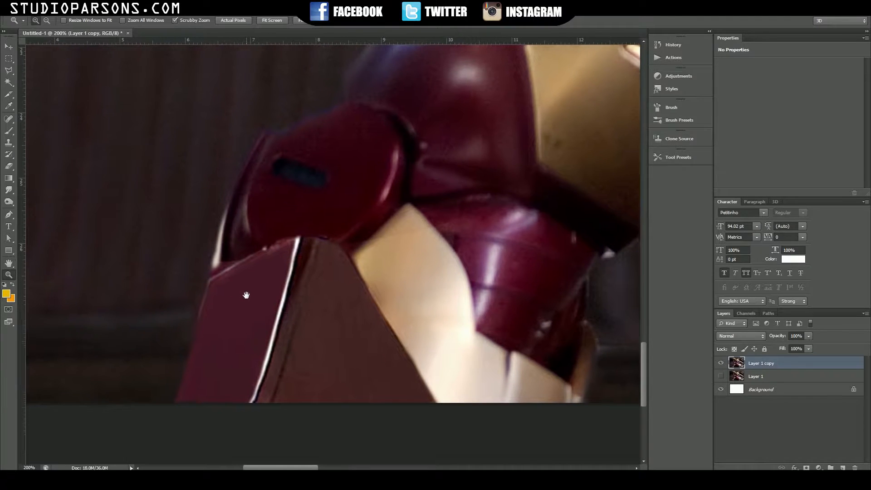
{"action": "left_click_drag", "start_coordinate": [316, 261], "coordinate": [355, 231]}
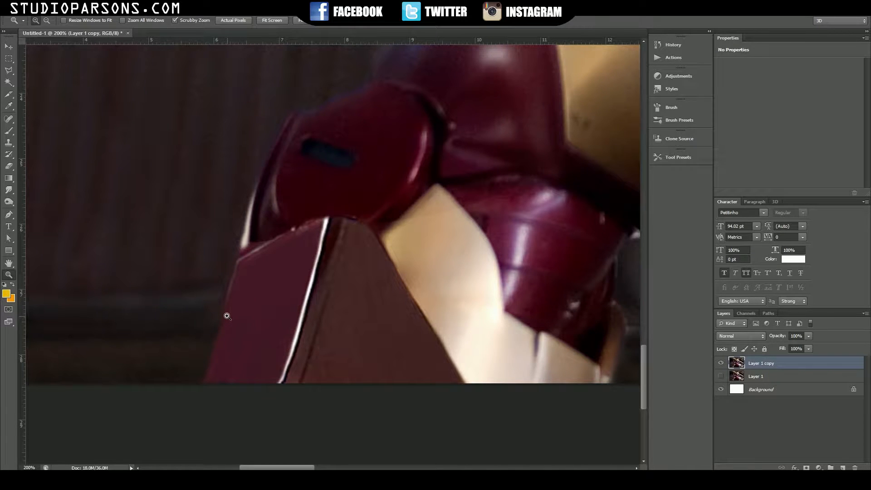
{"action": "left_click_drag", "start_coordinate": [249, 298], "coordinate": [246, 319]}
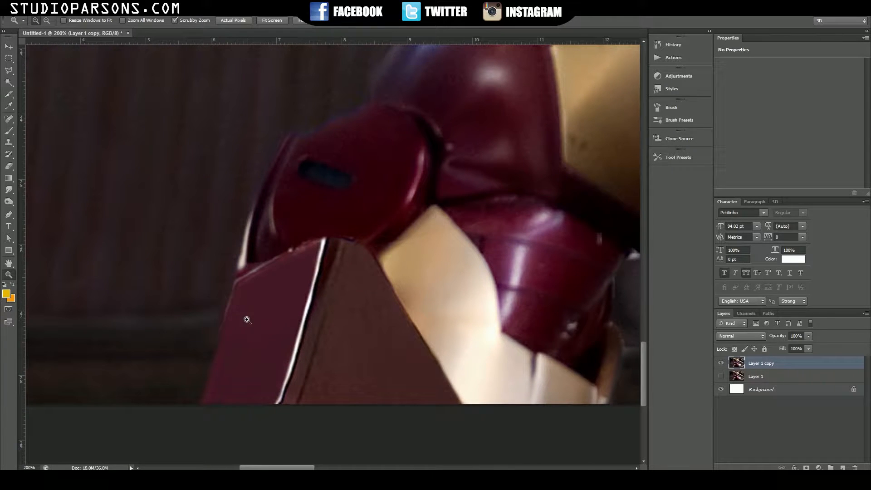
{"action": "left_click_drag", "start_coordinate": [301, 279], "coordinate": [235, 305]}
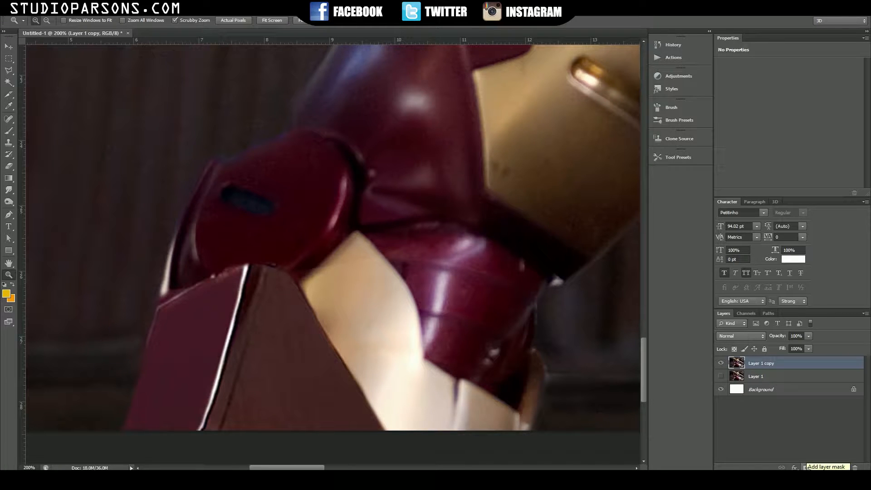
{"action": "left_click", "coordinate": [806, 468]}
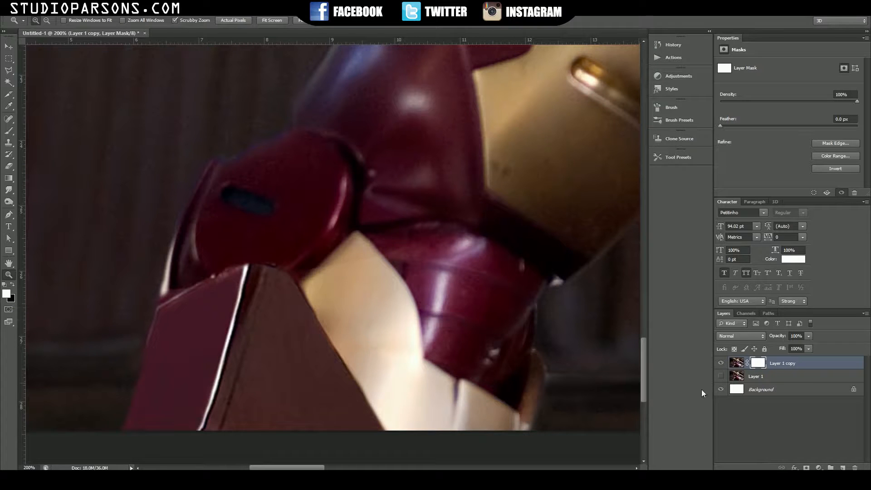
{"action": "left_click", "coordinate": [736, 363]}
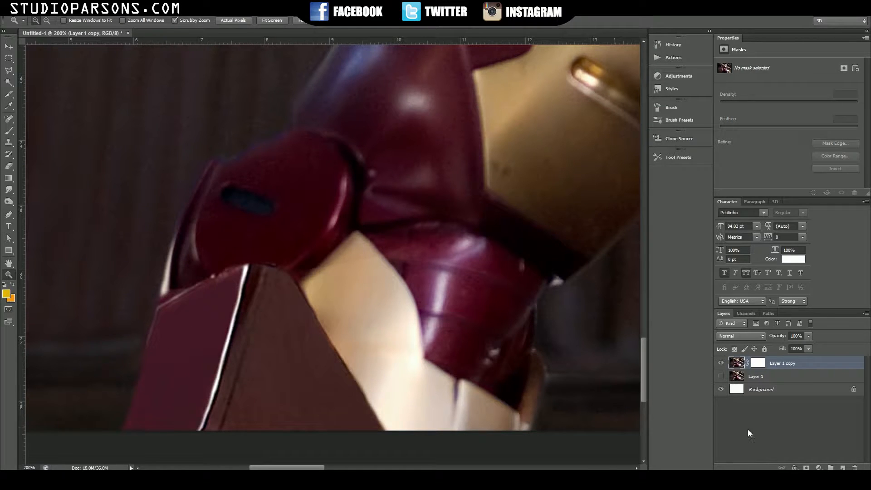
{"action": "left_click", "coordinate": [758, 363]}
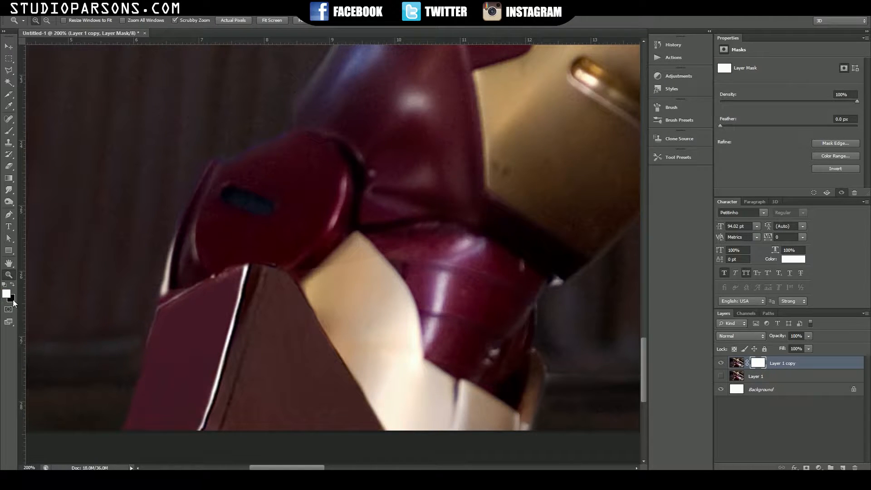
Swap the foreground and background colours repeatedly, ending with black as foreground and white as background
{"action": "key", "text": "x"}
{"action": "key", "text": "x"}
{"action": "key", "text": "x"}
{"action": "key", "text": "x"}
{"action": "key", "text": "x"}
{"action": "key", "text": "x"}
{"action": "key", "text": "x"}
{"action": "key", "text": "x"}
{"action": "key", "text": "x"}
{"action": "key", "text": "x"}
{"action": "key", "text": "x"}
Try masking out a small polygonal lasso area of the dark wall with a black fill, restore it, and deselect
{"action": "key", "text": "l"}
{"action": "left_click", "coordinate": [65, 117]}
{"action": "left_click", "coordinate": [155, 102]}
{"action": "left_click", "coordinate": [98, 241]}
{"action": "left_click", "coordinate": [72, 170]}
{"action": "left_click", "coordinate": [66, 117]}
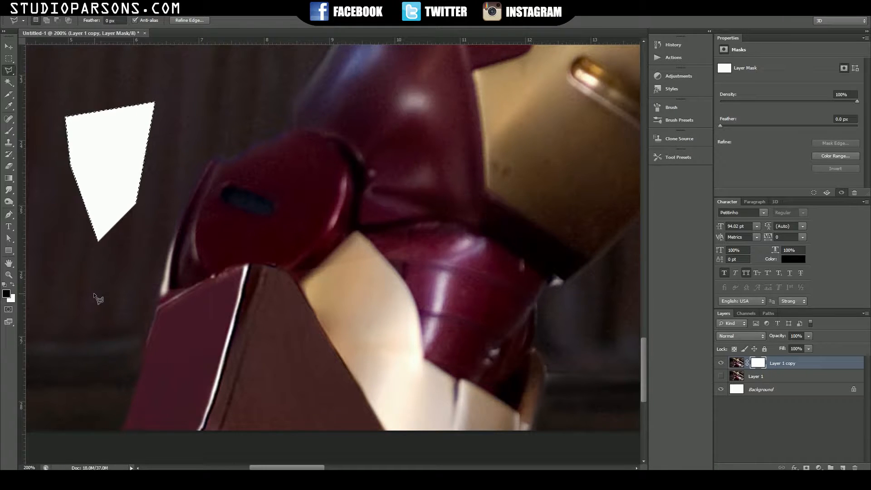
{"action": "key", "text": "ctrl+z"}
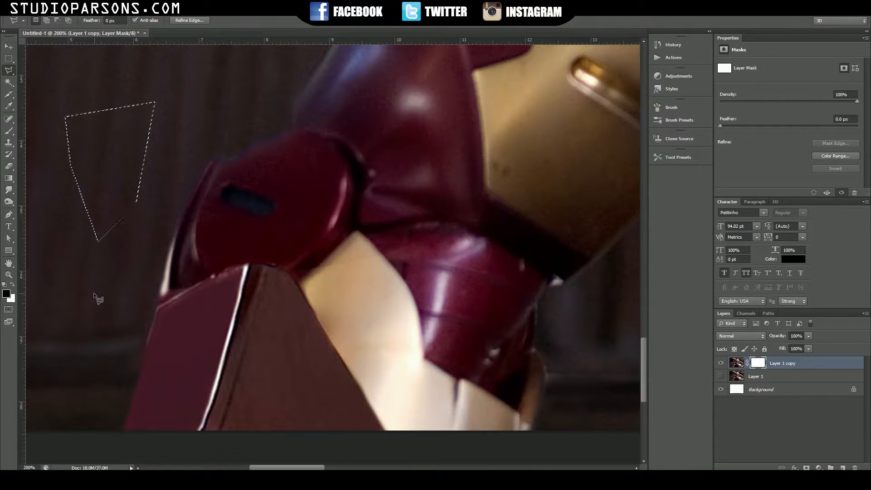
{"action": "key", "text": "ctrl+d"}
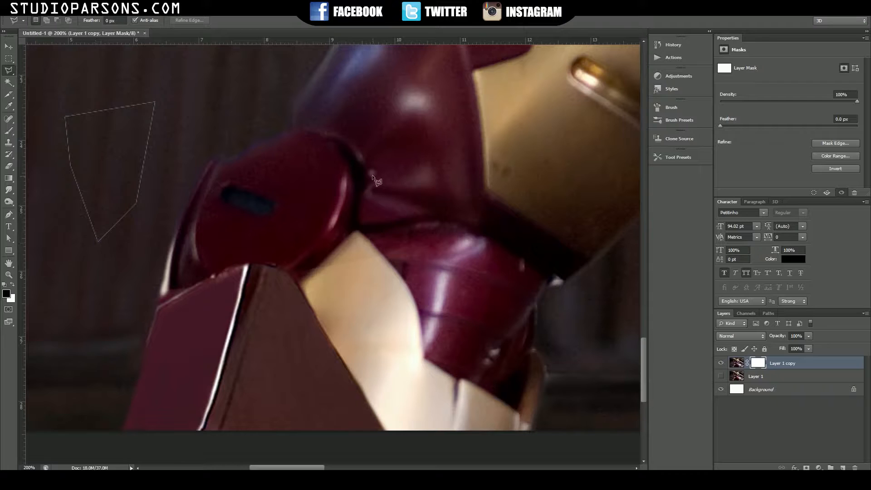
Revert the document history to the Add Layer Mask state, discarding the test selection and fills
{"action": "left_click", "coordinate": [673, 45]}
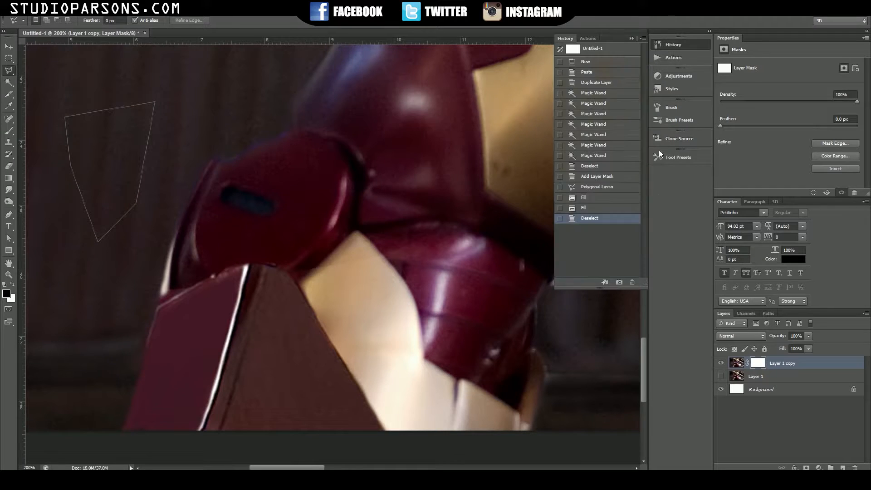
{"action": "left_click", "coordinate": [590, 198]}
{"action": "left_click", "coordinate": [592, 187]}
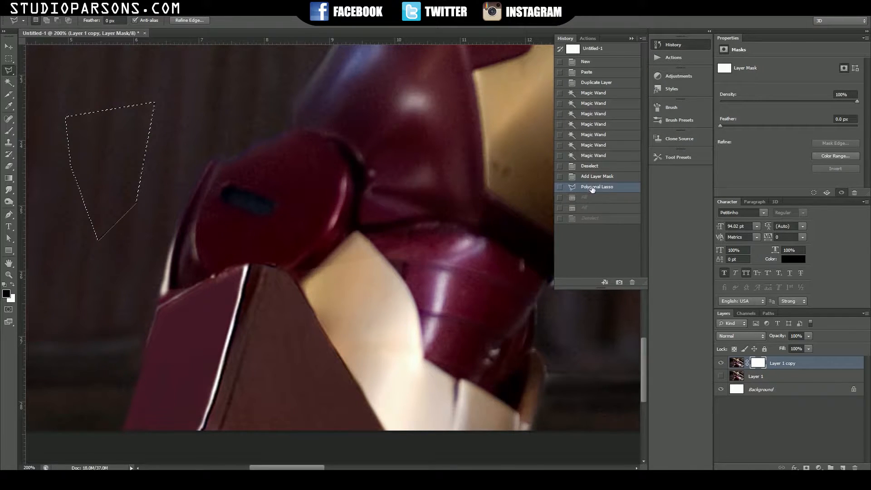
{"action": "left_click", "coordinate": [592, 177]}
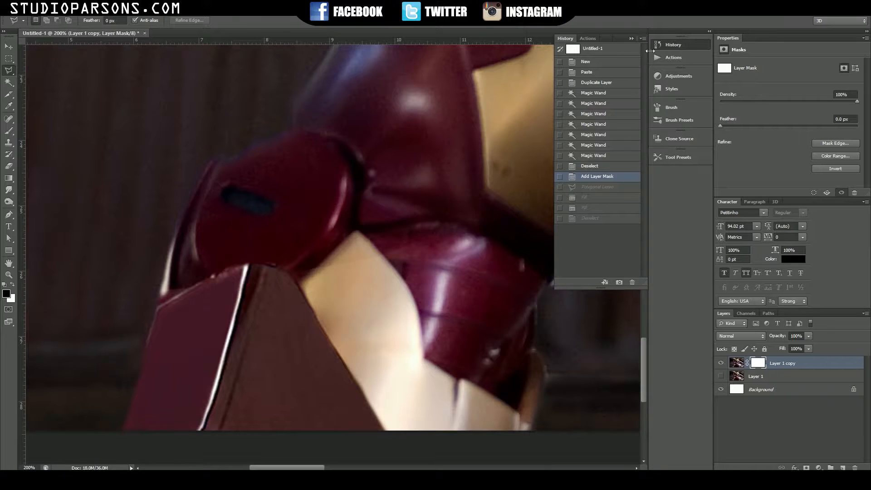
Try a rough Polygonal Lasso selection along the outer edge of the forearm and elbow armour, starting at the photo's bottom edge
{"action": "left_click", "coordinate": [672, 44]}
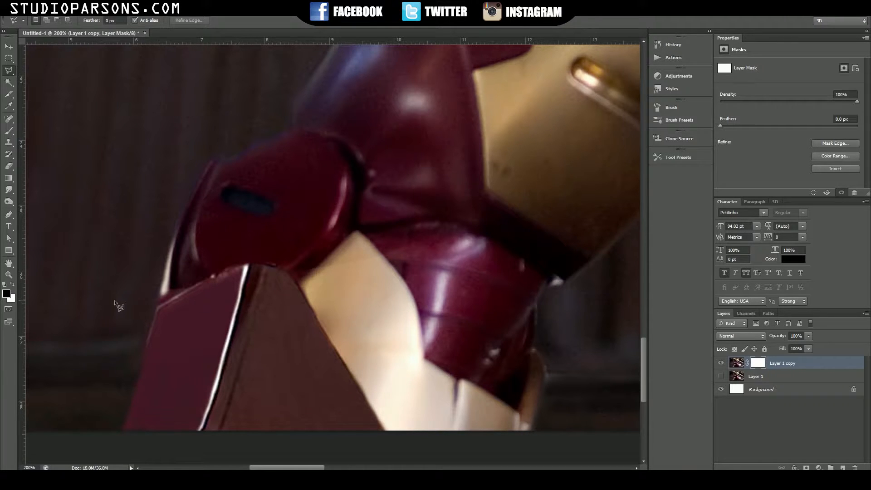
{"action": "left_click_drag", "start_coordinate": [138, 306], "coordinate": [216, 304]}
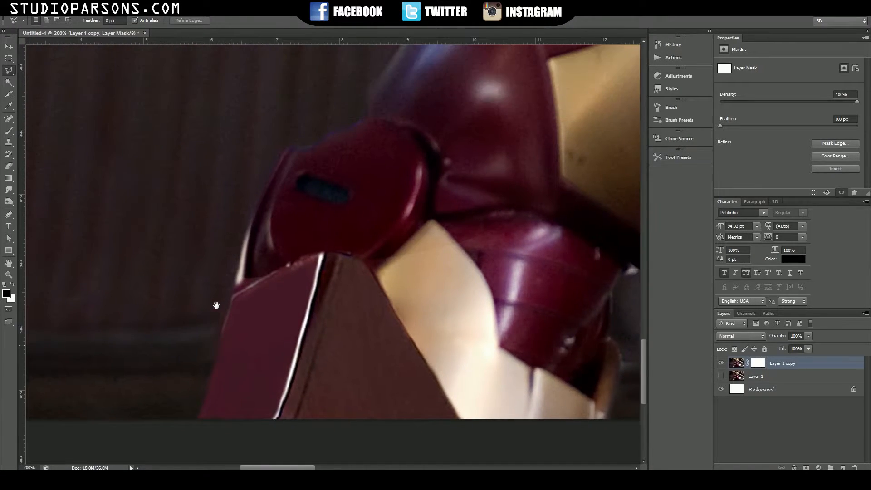
{"action": "key", "text": "ctrl+minus"}
{"action": "key", "text": "ctrl+minus"}
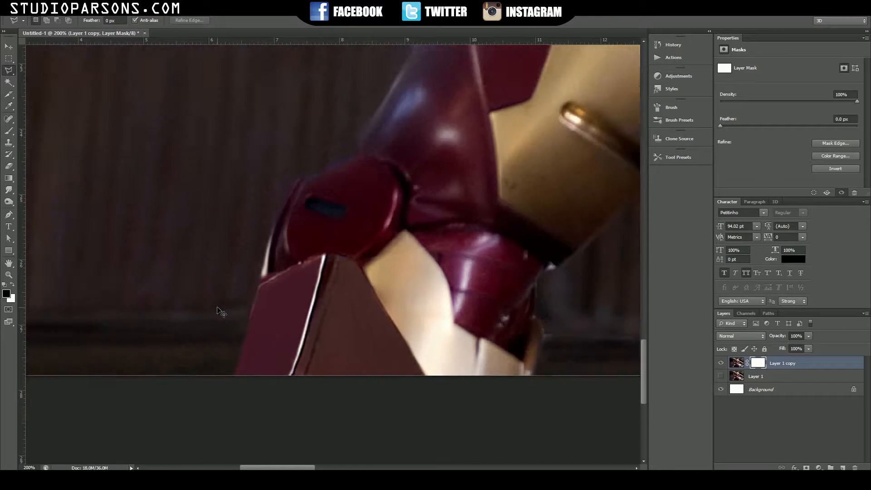
{"action": "key", "text": "ctrl+minus"}
{"action": "mouse_move", "coordinate": [440, 195]}
{"action": "left_mouse_down"}
{"action": "mouse_move", "coordinate": [300, 319]}
{"action": "mouse_move", "coordinate": [379, 283]}
{"action": "left_mouse_up"}
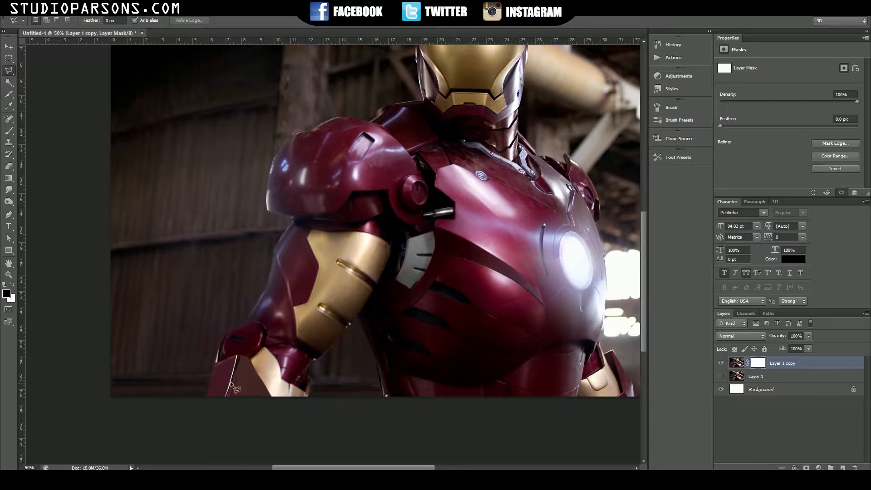
{"action": "left_click", "coordinate": [207, 396]}
{"action": "left_click", "coordinate": [216, 363]}
{"action": "left_click", "coordinate": [218, 350]}
{"action": "left_click", "coordinate": [224, 335]}
{"action": "left_click", "coordinate": [230, 328]}
{"action": "double_click", "coordinate": [248, 322]}
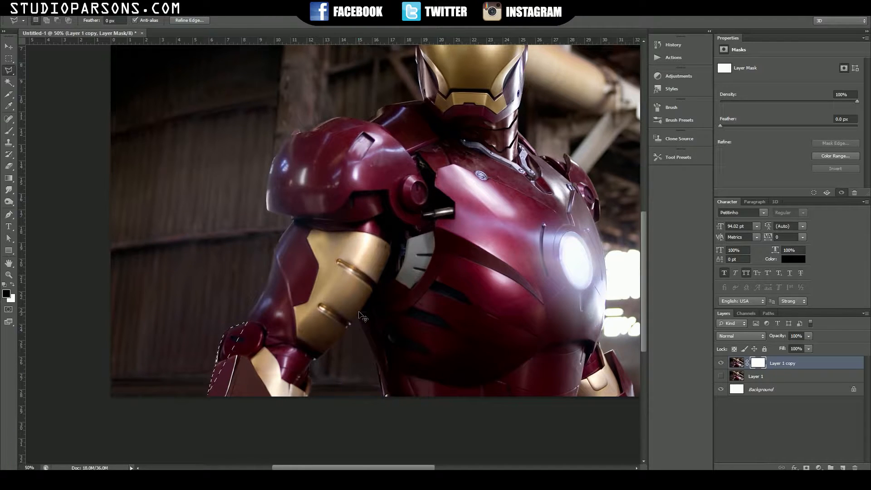
Try inverting the forearm selection and filling the mask with black, restore the mask to white, and deselect
{"action": "key", "text": "ctrl+shift+i"}
{"action": "key", "text": "alt+BackSpace"}
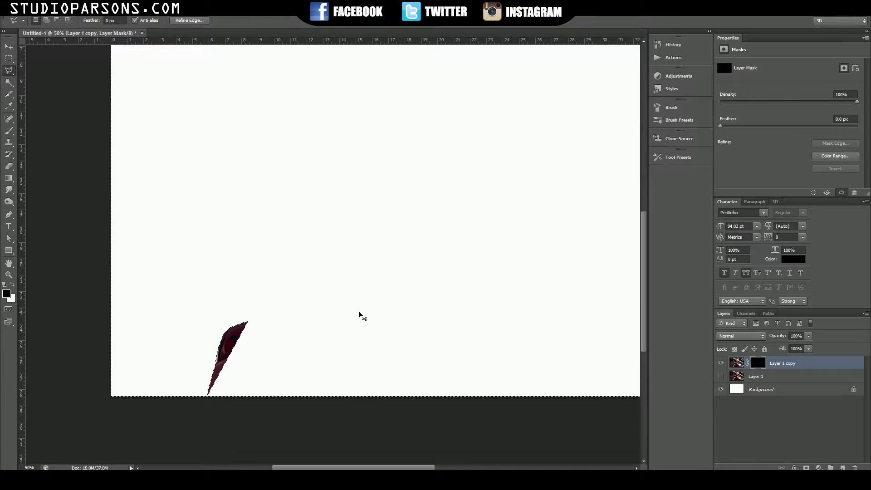
{"action": "key", "text": "ctrl+BackSpace"}
{"action": "key", "text": "ctrl+d"}
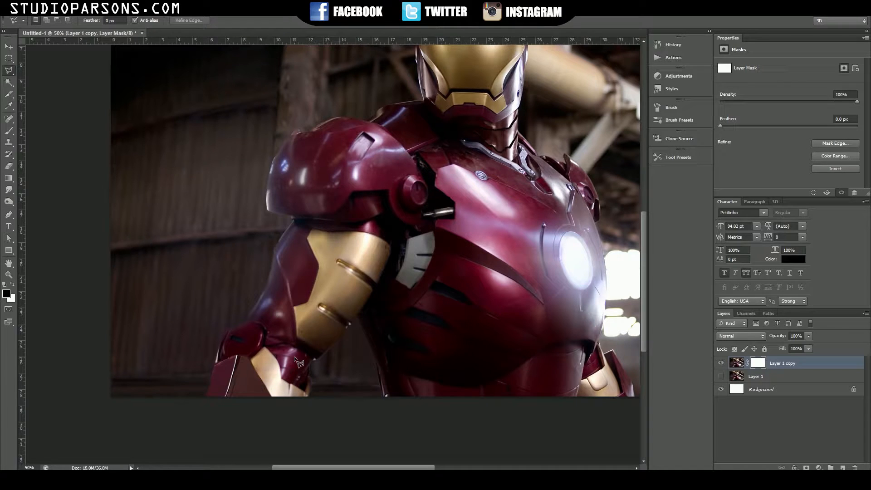
Start a close-up Polygonal Lasso outline at the photo's bottom edge and trace up the forearm's outer edge onto the elbow disc
{"action": "key", "text": "z"}
{"action": "left_click_drag", "start_coordinate": [208, 389], "coordinate": [259, 388]}
{"action": "left_click_drag", "start_coordinate": [282, 345], "coordinate": [277, 342]}
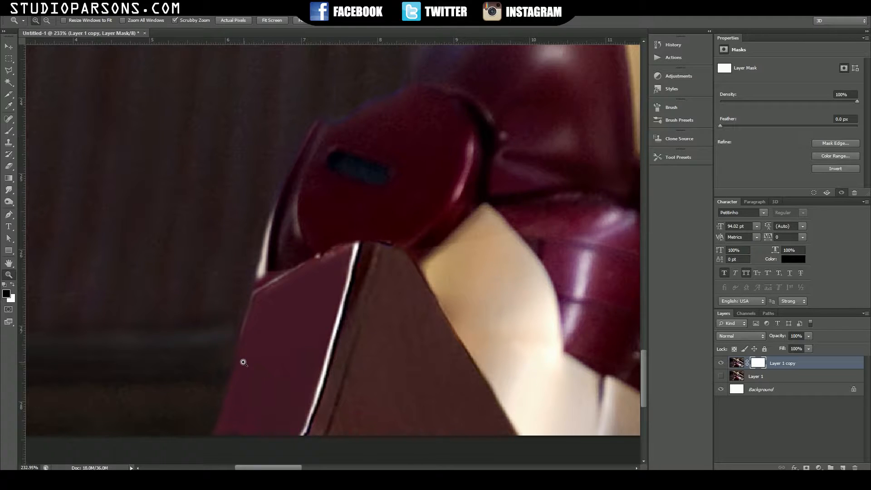
{"action": "key", "text": "l"}
{"action": "left_click", "coordinate": [213, 436]}
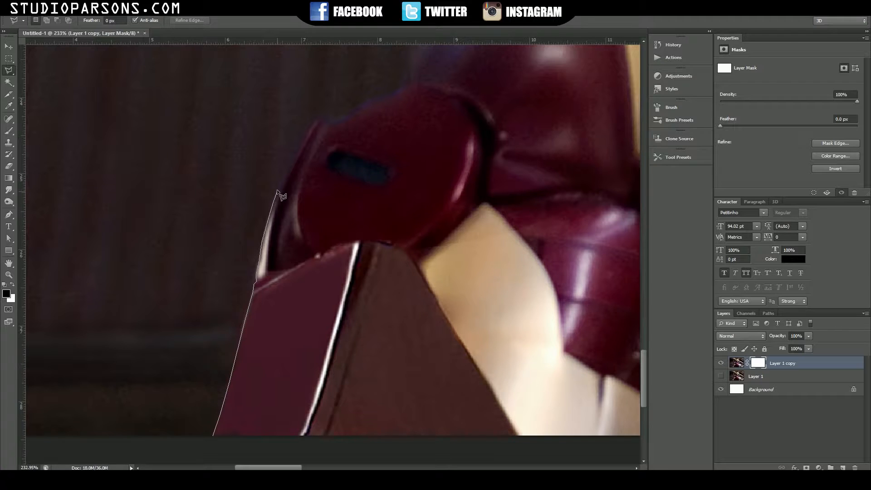
{"action": "key", "text": "space"}
{"action": "left_click_drag", "start_coordinate": [241, 287], "coordinate": [234, 296]}
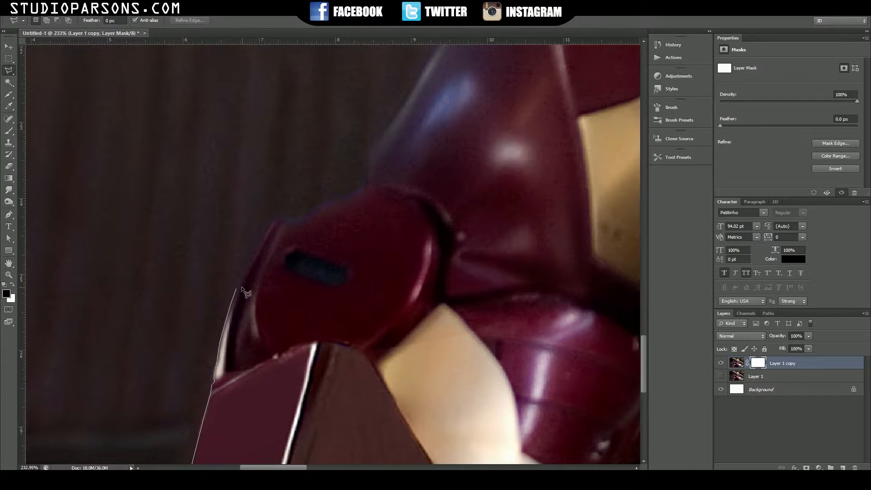
{"action": "scroll", "coordinate": [242, 288], "scroll_direction": "up", "scroll_amount": 1}
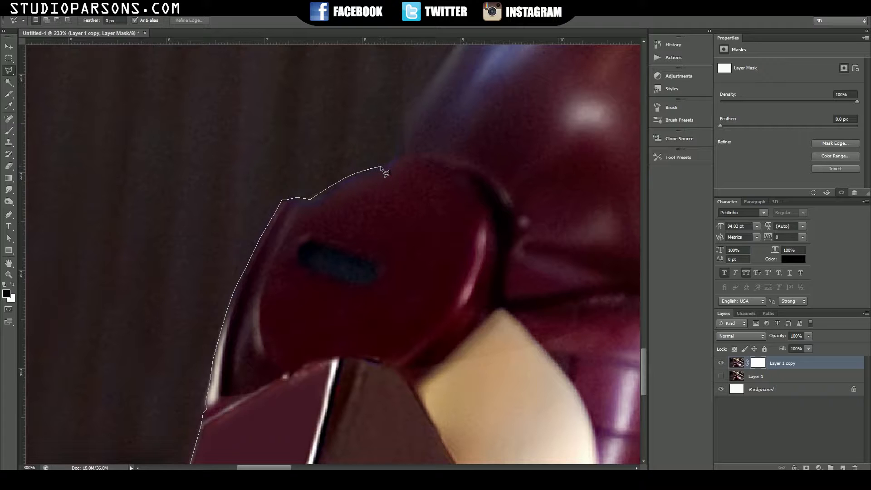
Continue the lasso outline past the elbow disc and up the outer edge of the upper arm
{"action": "left_click_drag", "start_coordinate": [381, 169], "coordinate": [258, 267]}
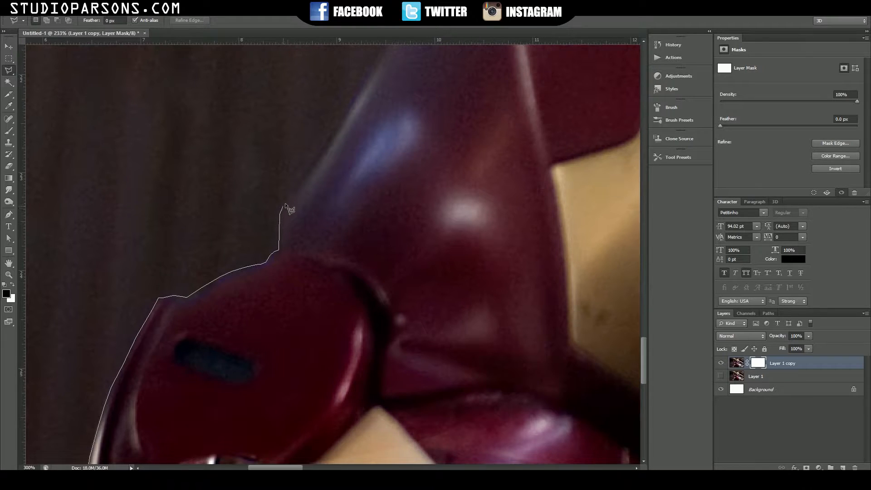
{"action": "left_click", "coordinate": [298, 190]}
{"action": "left_click_drag", "start_coordinate": [299, 192], "coordinate": [230, 330]}
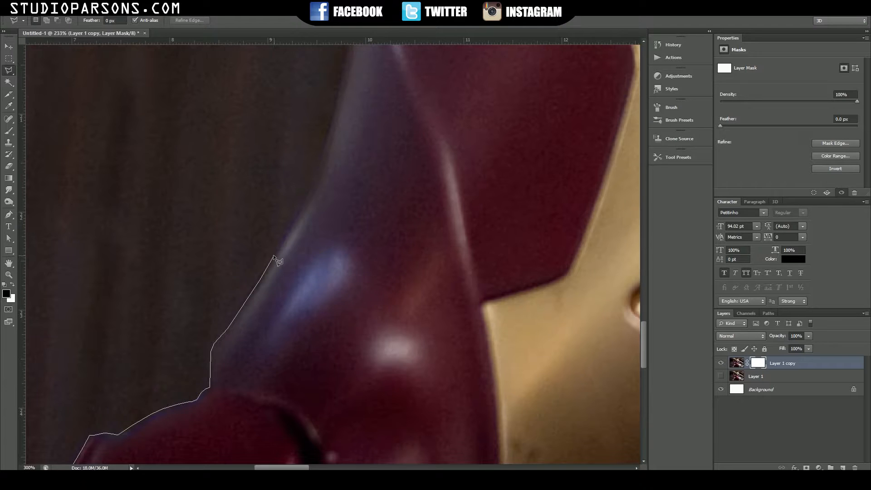
{"action": "left_click", "coordinate": [294, 222]}
{"action": "mouse_move", "coordinate": [297, 223]}
{"action": "left_mouse_down"}
{"action": "mouse_move", "coordinate": [264, 335]}
{"action": "mouse_move", "coordinate": [250, 338]}
{"action": "left_mouse_up"}
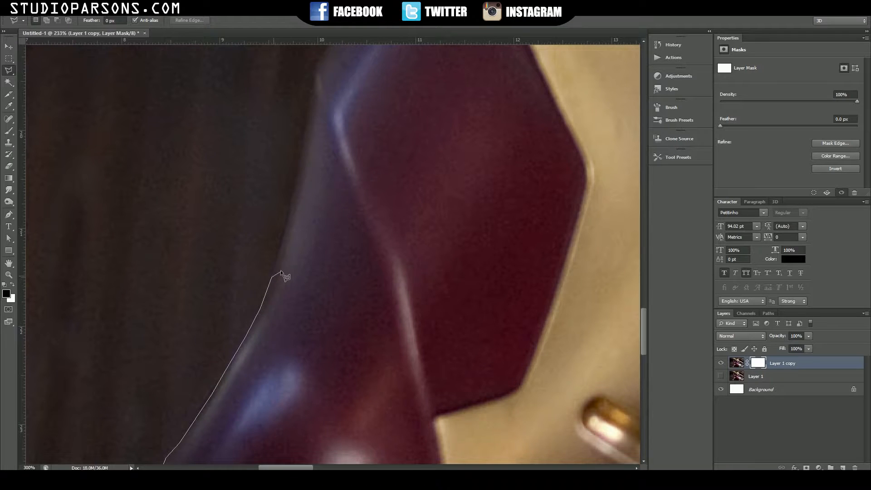
{"action": "left_click", "coordinate": [281, 248]}
{"action": "left_click_drag", "start_coordinate": [291, 235], "coordinate": [269, 326]}
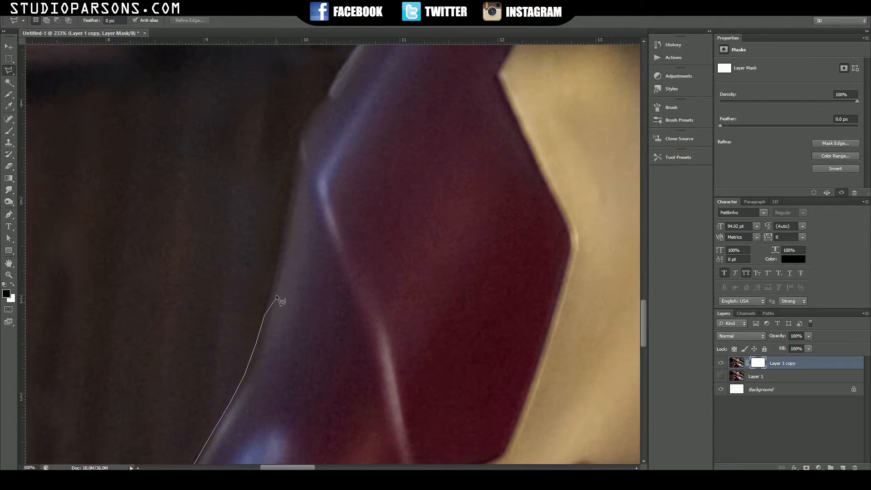
Extend the lasso outline up the rest of the upper arm and along the shoulder armour's underside to its lower outer corner
{"action": "left_click", "coordinate": [276, 263]}
{"action": "left_click_drag", "start_coordinate": [303, 161], "coordinate": [279, 266]}
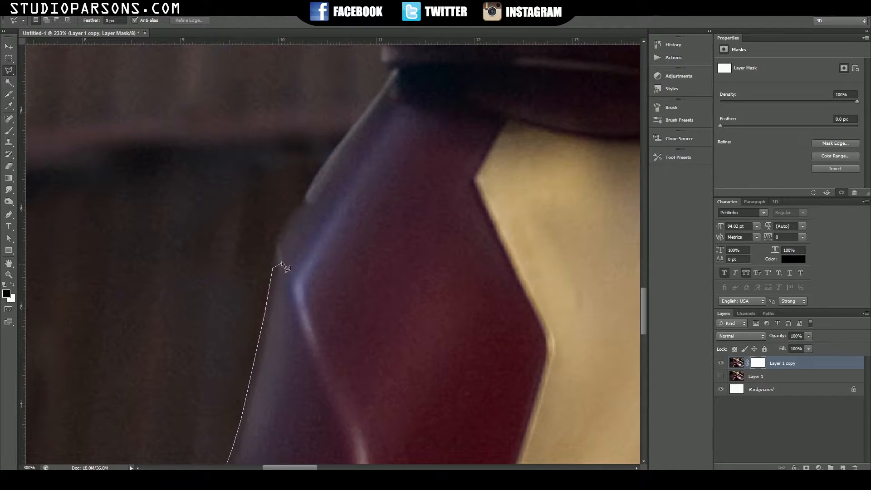
{"action": "left_click", "coordinate": [275, 237]}
{"action": "left_click", "coordinate": [281, 228]}
{"action": "left_click", "coordinate": [294, 207]}
{"action": "left_click_drag", "start_coordinate": [300, 202], "coordinate": [256, 309]}
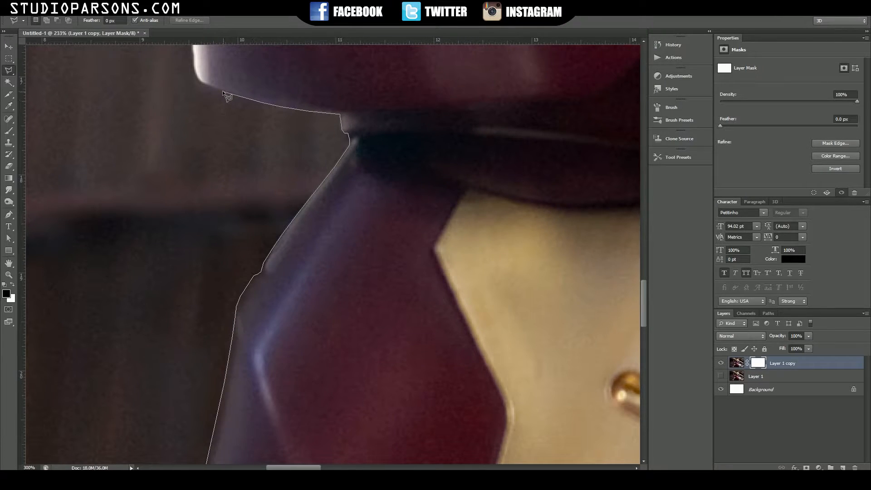
{"action": "left_click", "coordinate": [200, 82]}
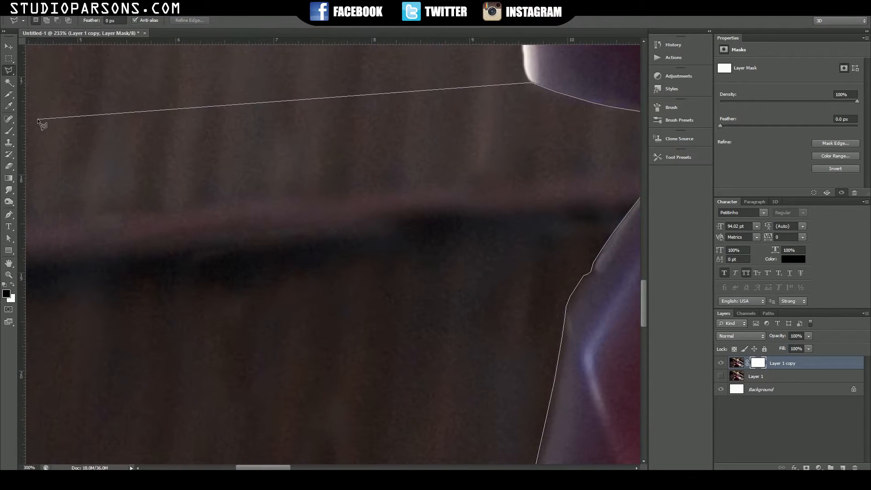
Route the lasso outline loosely through the background around the shoulder, towards the area beside the helmet
{"action": "scroll", "coordinate": [37, 118], "scroll_direction": "down", "scroll_amount": 4}
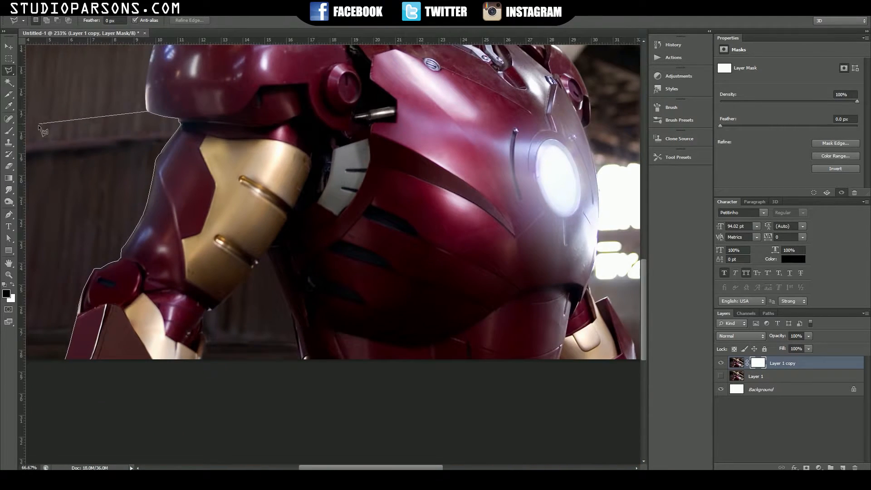
{"action": "mouse_move", "coordinate": [96, 146]}
{"action": "left_mouse_down"}
{"action": "mouse_move", "coordinate": [124, 155]}
{"action": "mouse_move", "coordinate": [289, 162]}
{"action": "left_mouse_up"}
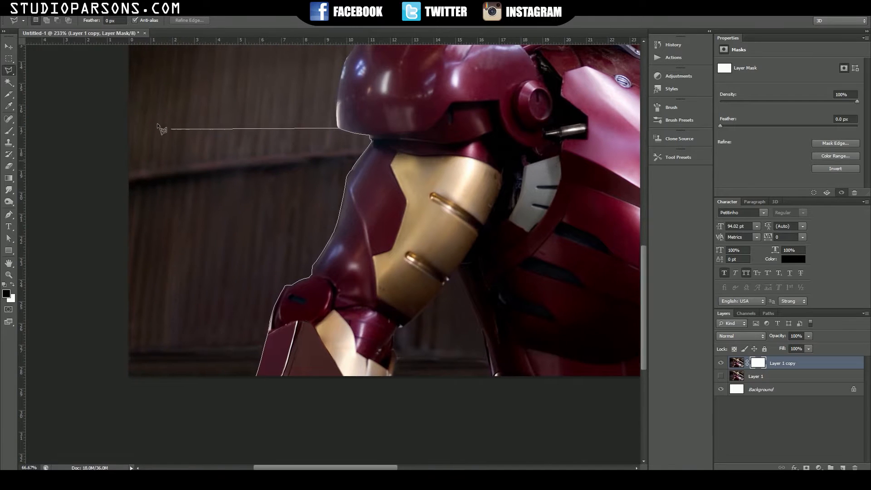
{"action": "left_click_drag", "start_coordinate": [292, 119], "coordinate": [281, 270]}
{"action": "left_click", "coordinate": [279, 269]}
{"action": "left_click", "coordinate": [298, 229]}
{"action": "left_click", "coordinate": [306, 137]}
{"action": "left_click", "coordinate": [388, 118]}
{"action": "left_click_drag", "start_coordinate": [440, 116], "coordinate": [413, 187]}
{"action": "left_click", "coordinate": [470, 180]}
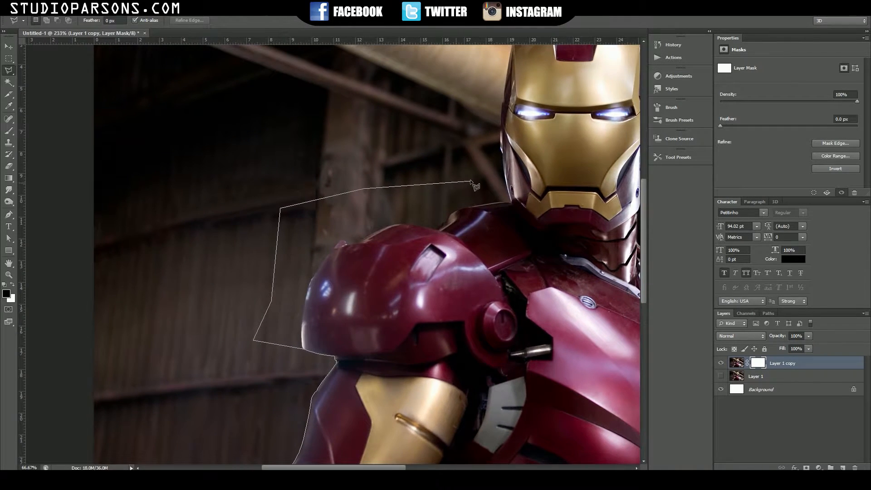
Carry the lasso outline up beside the helmet, beyond the photo's top edge, and across past its upper outer corner
{"action": "left_click_drag", "start_coordinate": [470, 97], "coordinate": [456, 191]}
{"action": "left_click", "coordinate": [478, 118]}
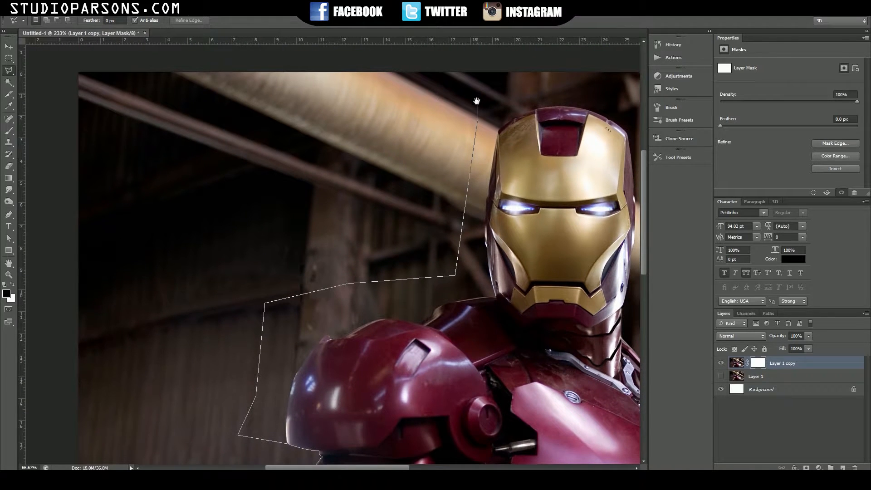
{"action": "left_click_drag", "start_coordinate": [477, 97], "coordinate": [476, 109]}
{"action": "left_click", "coordinate": [474, 81]}
{"action": "left_click", "coordinate": [69, 66]}
Bring the lasso outline down outside the photo, around its lower corner, and close it at the forearm's starting point
{"action": "mouse_move", "coordinate": [63, 260]}
{"action": "left_mouse_down"}
{"action": "mouse_move", "coordinate": [69, 104]}
{"action": "mouse_move", "coordinate": [83, 179]}
{"action": "mouse_move", "coordinate": [83, 105]}
{"action": "left_mouse_up"}
{"action": "left_click", "coordinate": [59, 382]}
{"action": "left_click", "coordinate": [87, 426]}
{"action": "left_click", "coordinate": [206, 418]}
{"action": "double_click", "coordinate": [211, 407]}
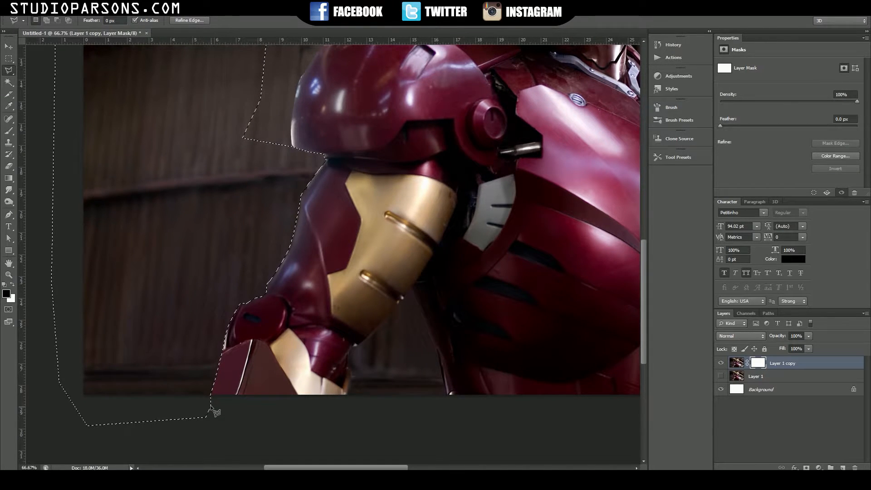
Fill the selected background area with black on the layer mask, deselect, and hide the Background layer
{"action": "key", "text": "alt+BackSpace"}
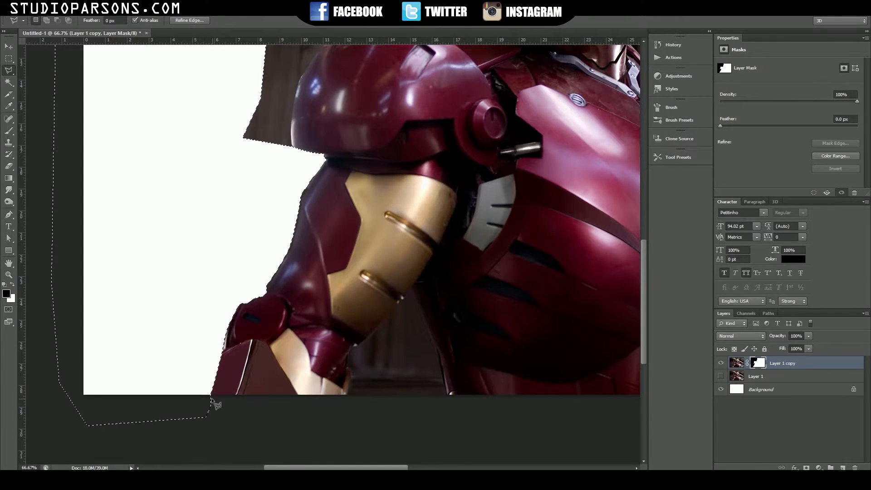
{"action": "key", "text": "ctrl+d"}
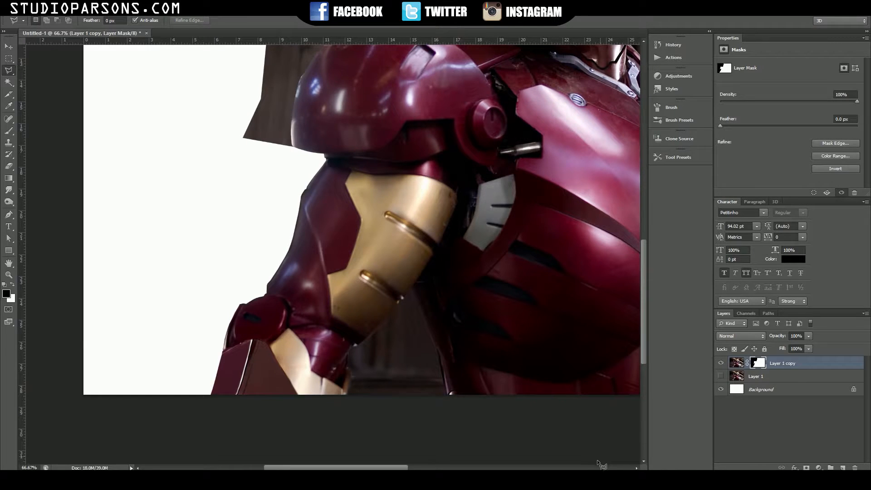
{"action": "left_click", "coordinate": [721, 390]}
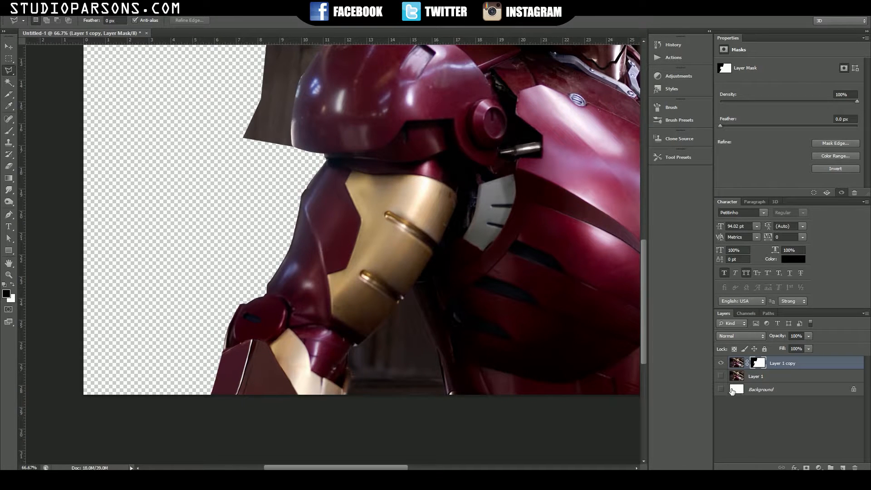
Try outlining the shoulder armour's outer edge with the Polygonal Lasso, starting at its lower corner beside the masked area
{"action": "left_click_drag", "start_coordinate": [344, 235], "coordinate": [335, 330]}
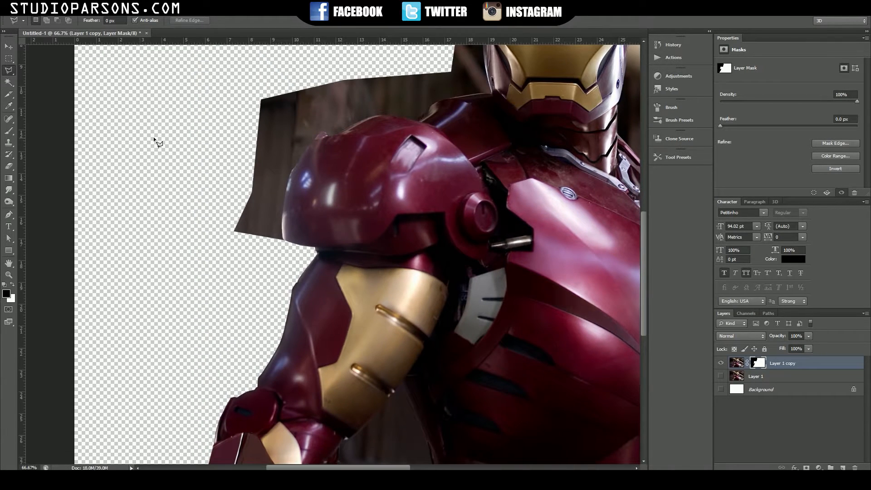
{"action": "mouse_move", "coordinate": [317, 246]}
{"action": "left_mouse_down"}
{"action": "mouse_move", "coordinate": [291, 287]}
{"action": "mouse_move", "coordinate": [267, 277]}
{"action": "mouse_move", "coordinate": [304, 289]}
{"action": "left_mouse_up"}
{"action": "key", "text": "ctrl+space"}
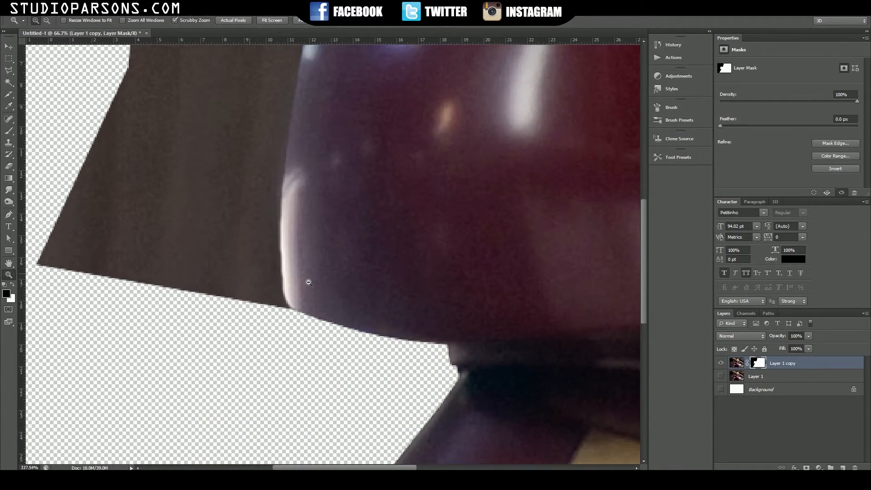
{"action": "left_click", "coordinate": [287, 303]}
{"action": "left_click", "coordinate": [283, 291]}
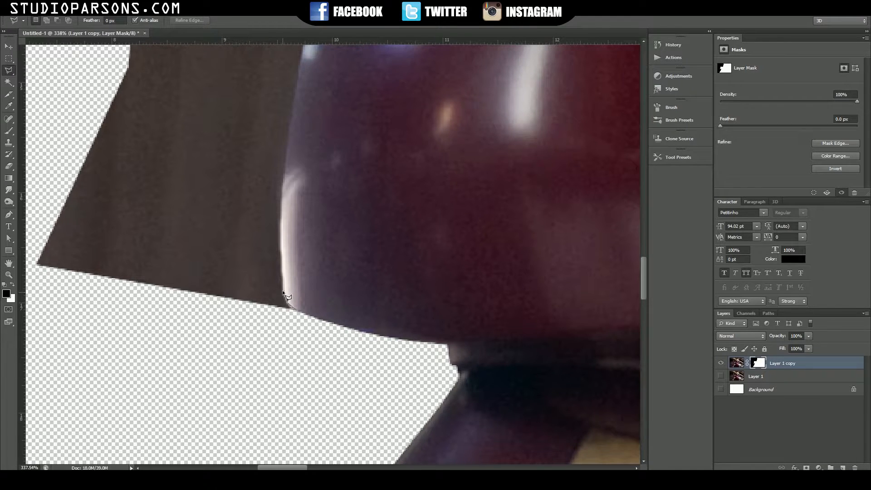
{"action": "left_click", "coordinate": [280, 253]}
{"action": "left_click", "coordinate": [283, 192]}
{"action": "left_click", "coordinate": [285, 159]}
{"action": "key", "text": "space"}
{"action": "left_click_drag", "start_coordinate": [284, 196], "coordinate": [277, 248]}
{"action": "left_click_drag", "start_coordinate": [284, 153], "coordinate": [274, 205]}
{"action": "left_click", "coordinate": [276, 196]}
Try extending the shoulder outline past the blue highlight to just below the raised ridge, closing the selection there
{"action": "key", "text": "space"}
{"action": "left_click_drag", "start_coordinate": [295, 146], "coordinate": [279, 230]}
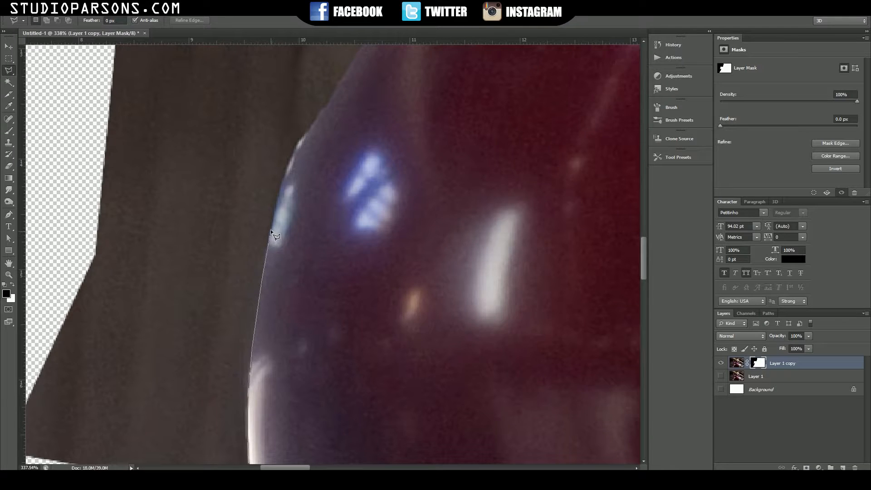
{"action": "key", "text": "space"}
{"action": "left_click_drag", "start_coordinate": [296, 151], "coordinate": [285, 222]}
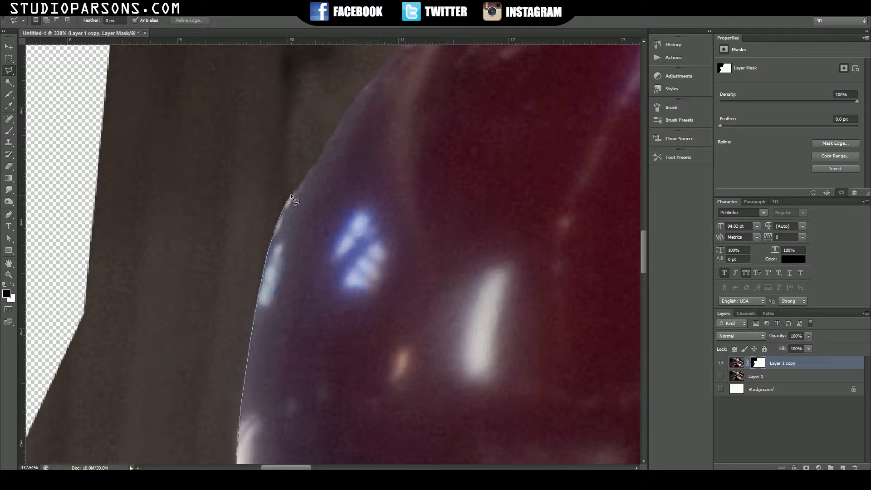
{"action": "key", "text": "space"}
{"action": "left_click_drag", "start_coordinate": [338, 184], "coordinate": [285, 259]}
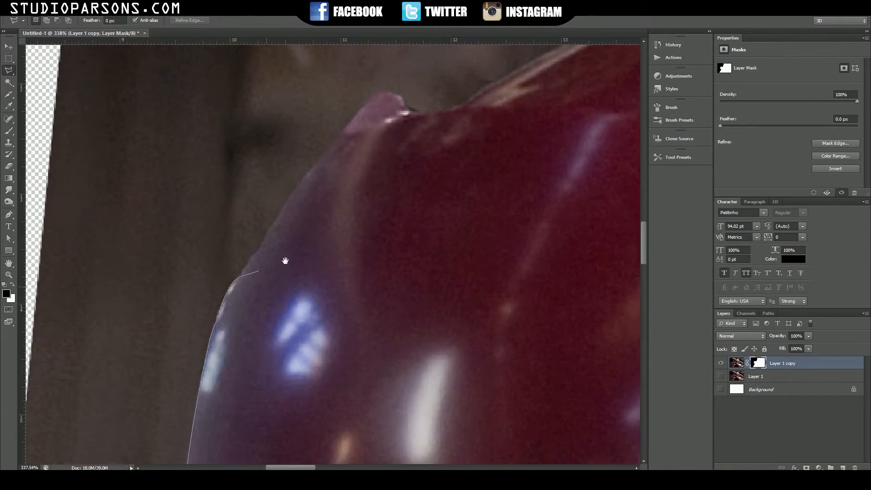
{"action": "left_click", "coordinate": [259, 249]}
{"action": "left_click", "coordinate": [270, 228]}
{"action": "left_click", "coordinate": [299, 184]}
{"action": "double_click", "coordinate": [320, 158]}
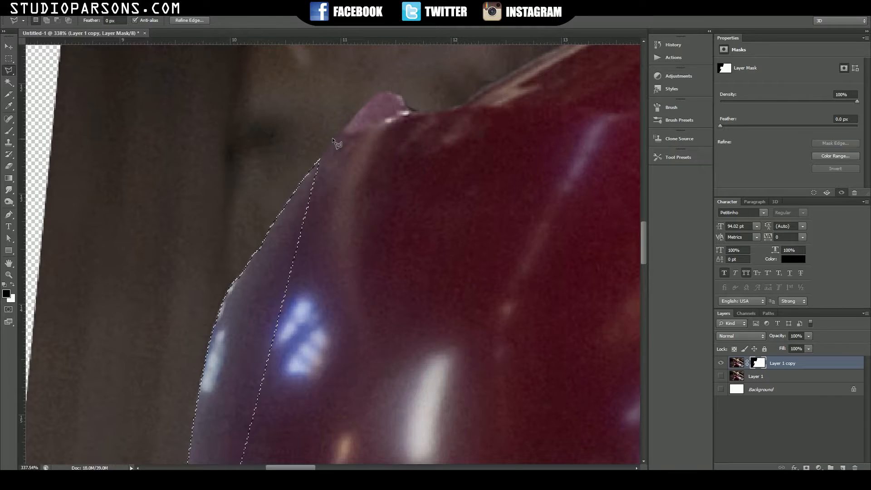
Discard the shoulder selection and return to the shoulder armour's lower corner
{"action": "key", "text": "space"}
{"action": "left_click_drag", "start_coordinate": [340, 287], "coordinate": [399, 189]}
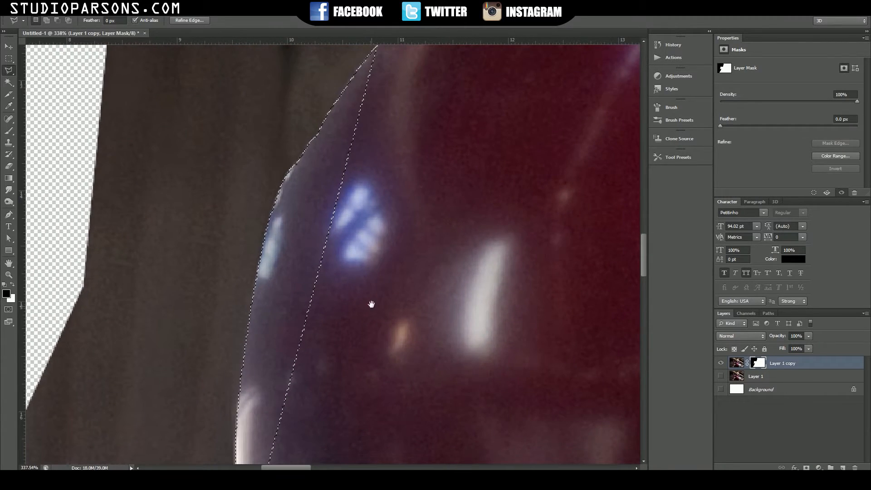
{"action": "left_click_drag", "start_coordinate": [369, 304], "coordinate": [339, 238]}
{"action": "key", "text": "ctrl+d"}
{"action": "key", "text": "space"}
{"action": "left_click_drag", "start_coordinate": [237, 317], "coordinate": [288, 257]}
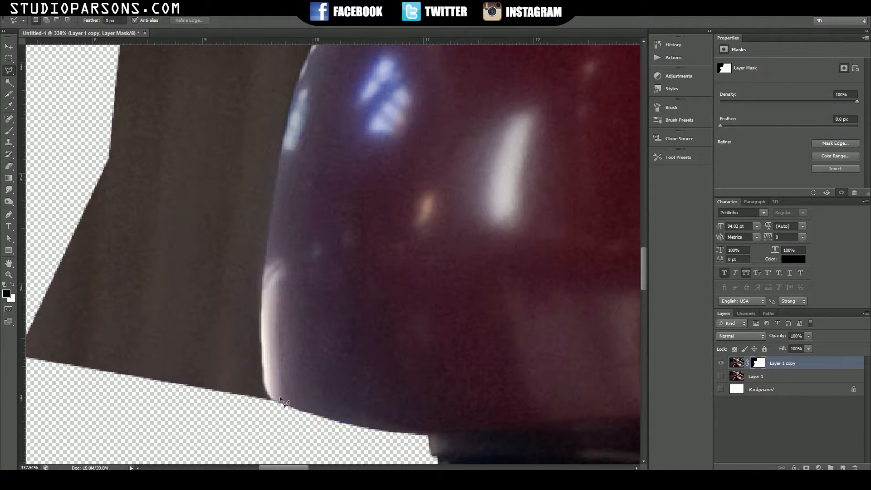
Trace the shoulder armour's outer edge with the Polygonal Lasso, from its lower corner up towards the small pale highlight
{"action": "left_click", "coordinate": [275, 401]}
{"action": "left_click", "coordinate": [264, 385]}
{"action": "left_click", "coordinate": [262, 351]}
{"action": "left_click", "coordinate": [263, 275]}
{"action": "left_click", "coordinate": [272, 210]}
{"action": "left_click", "coordinate": [278, 171]}
{"action": "left_click_drag", "start_coordinate": [289, 171], "coordinate": [254, 333]}
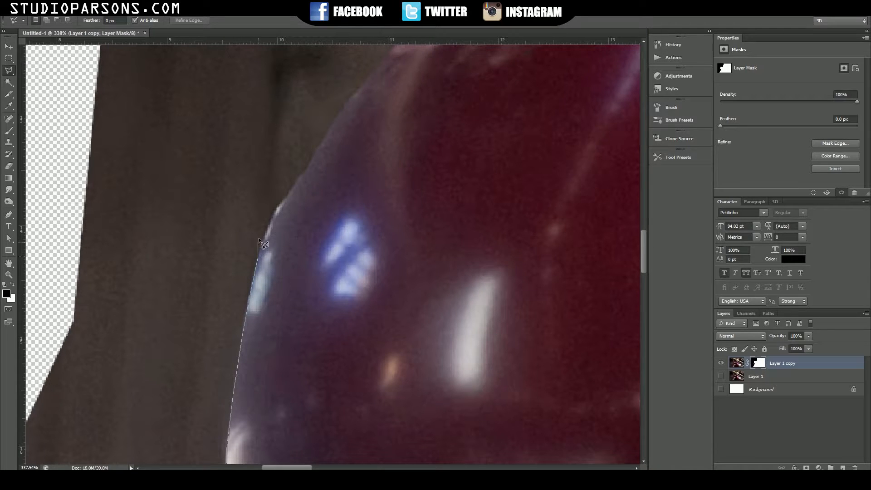
Extend the lasso outline along the shoulder's curve and around the small raised ridge onto the shoulder's upper edge
{"action": "left_click", "coordinate": [288, 195]}
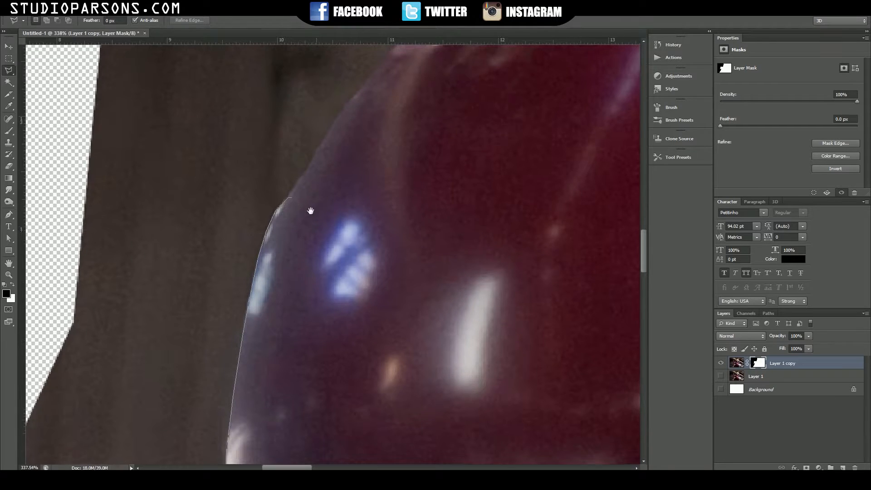
{"action": "left_click_drag", "start_coordinate": [312, 202], "coordinate": [228, 359]}
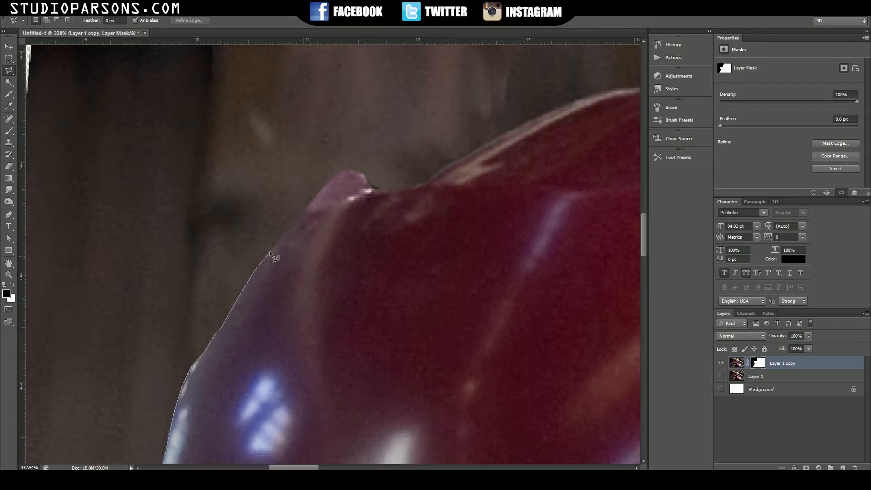
{"action": "left_click", "coordinate": [289, 228]}
{"action": "left_click_drag", "start_coordinate": [413, 195], "coordinate": [320, 293]}
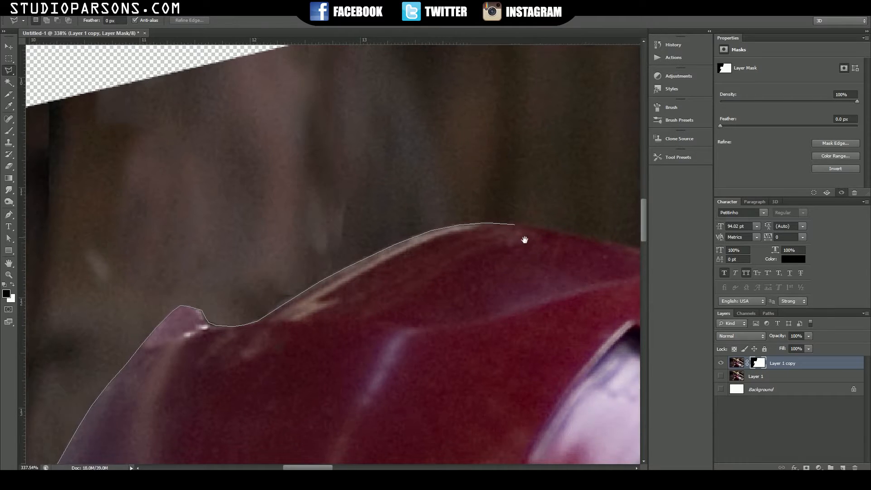
Continue the outline over the top of the shoulder to the inner collar armour, leading it out into the masked area
{"action": "left_click_drag", "start_coordinate": [531, 235], "coordinate": [323, 278]}
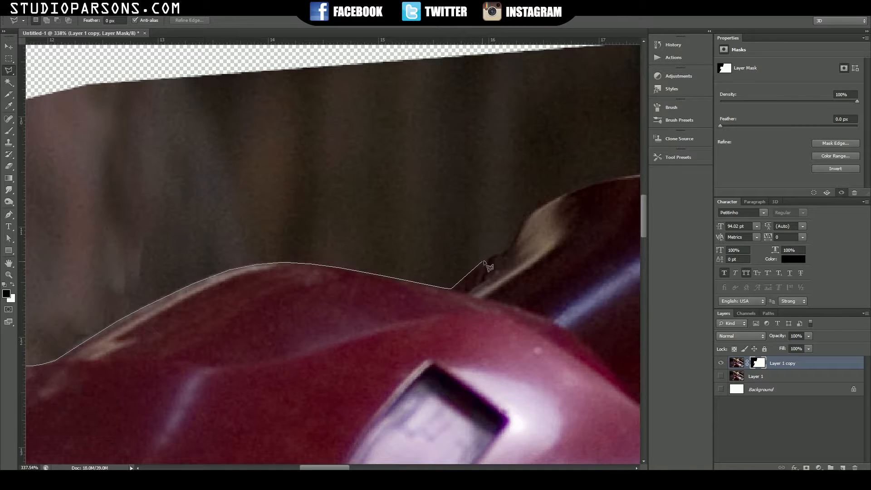
{"action": "left_click", "coordinate": [507, 248]}
{"action": "left_click", "coordinate": [434, 51]}
{"action": "left_click_drag", "start_coordinate": [293, 84], "coordinate": [512, 223]}
Close the selection around the background outside the shoulder, fill it with black on the layer mask, and deselect
{"action": "left_click", "coordinate": [317, 145]}
{"action": "scroll", "coordinate": [287, 174], "scroll_direction": "down", "scroll_amount": 3}
{"action": "left_click", "coordinate": [172, 152]}
{"action": "left_click", "coordinate": [91, 267]}
{"action": "left_click", "coordinate": [59, 416]}
{"action": "left_click_drag", "start_coordinate": [114, 408], "coordinate": [58, 286]}
{"action": "left_click", "coordinate": [122, 334]}
{"action": "left_click", "coordinate": [148, 307]}
{"action": "key", "text": "alt+BackSpace"}
{"action": "left_click_drag", "start_coordinate": [439, 107], "coordinate": [286, 299]}
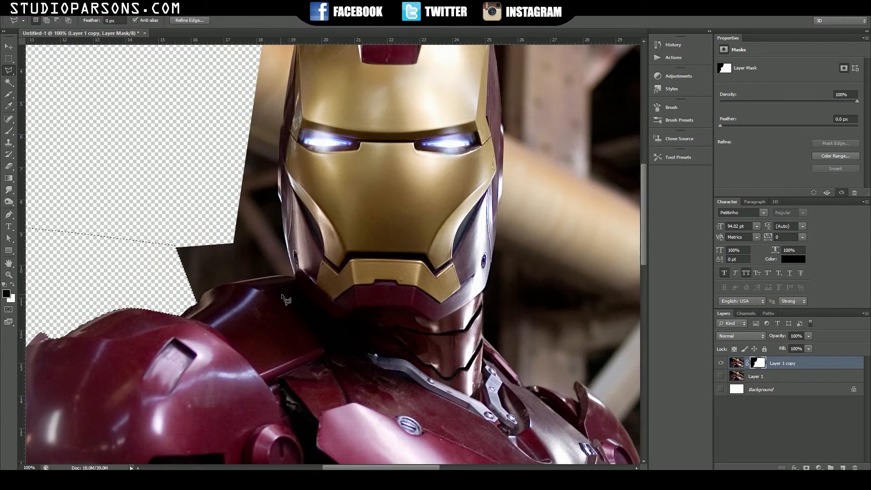
{"action": "key", "text": "ctrl+d"}
{"action": "left_click_drag", "start_coordinate": [212, 294], "coordinate": [292, 312]}
{"action": "left_click", "coordinate": [192, 331]}
{"action": "double_click", "coordinate": [205, 305]}
{"action": "left_click", "coordinate": [437, 177]}
Trace the upper edge of the collar armour with the Polygonal Lasso, from the masked area to where it meets the helmet's jaw
{"action": "left_click", "coordinate": [192, 330]}
{"action": "left_click", "coordinate": [202, 310]}
{"action": "left_click", "coordinate": [213, 296]}
{"action": "left_click", "coordinate": [258, 273]}
{"action": "left_click", "coordinate": [298, 261]}
{"action": "left_click_drag", "start_coordinate": [326, 279], "coordinate": [207, 355]}
{"action": "left_click", "coordinate": [311, 316]}
{"action": "left_click", "coordinate": [340, 313]}
{"action": "left_click", "coordinate": [388, 314]}
{"action": "left_click_drag", "start_coordinate": [396, 318], "coordinate": [373, 344]}
{"action": "left_click", "coordinate": [377, 344]}
Extend the lasso outline from the collar up the helmet's jaw and along the cheek's bright edge
{"action": "left_click", "coordinate": [365, 313]}
{"action": "left_click", "coordinate": [358, 286]}
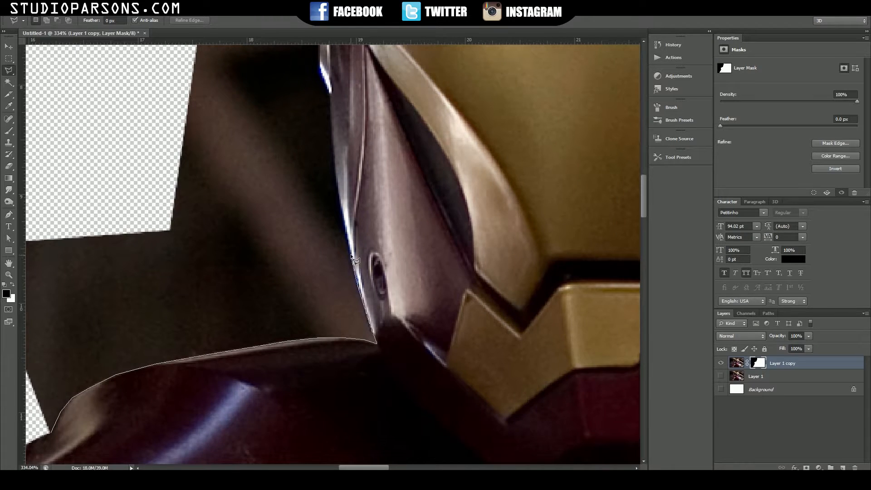
{"action": "left_click_drag", "start_coordinate": [351, 254], "coordinate": [356, 365]}
{"action": "left_click", "coordinate": [352, 345]}
{"action": "left_click", "coordinate": [343, 300]}
{"action": "left_click", "coordinate": [338, 266]}
{"action": "left_click", "coordinate": [336, 207]}
{"action": "left_click_drag", "start_coordinate": [336, 207], "coordinate": [365, 357]}
{"action": "left_click", "coordinate": [365, 354]}
{"action": "left_click", "coordinate": [353, 324]}
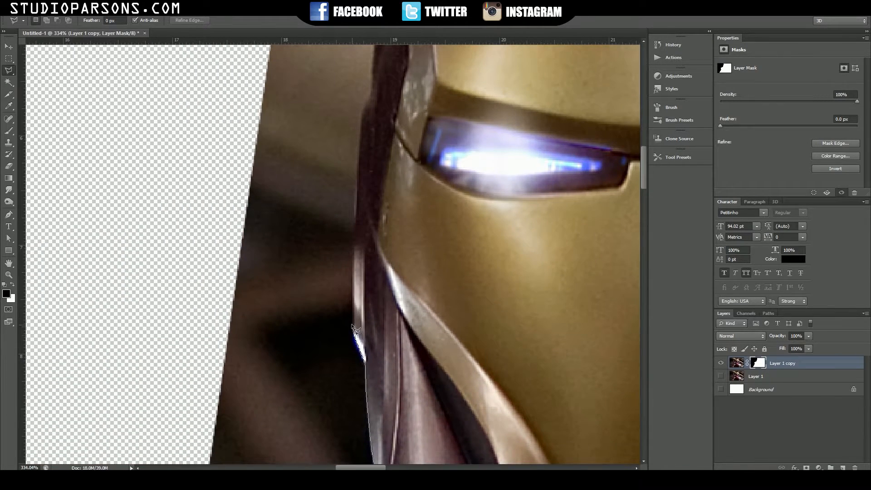
Continue the outline up the side of the helmet past the eye to the forehead's upper corner
{"action": "left_click_drag", "start_coordinate": [353, 280], "coordinate": [354, 414]}
{"action": "left_click", "coordinate": [358, 311]}
{"action": "left_click", "coordinate": [361, 266]}
{"action": "left_click_drag", "start_coordinate": [363, 237], "coordinate": [334, 349]}
{"action": "left_click", "coordinate": [334, 344]}
{"action": "left_click", "coordinate": [342, 330]}
{"action": "left_click", "coordinate": [343, 296]}
{"action": "left_click", "coordinate": [344, 272]}
{"action": "mouse_move", "coordinate": [357, 270]}
{"action": "left_mouse_down"}
{"action": "mouse_move", "coordinate": [285, 391]}
{"action": "mouse_move", "coordinate": [256, 421]}
{"action": "left_mouse_up"}
{"action": "left_click", "coordinate": [283, 309]}
{"action": "left_click", "coordinate": [297, 222]}
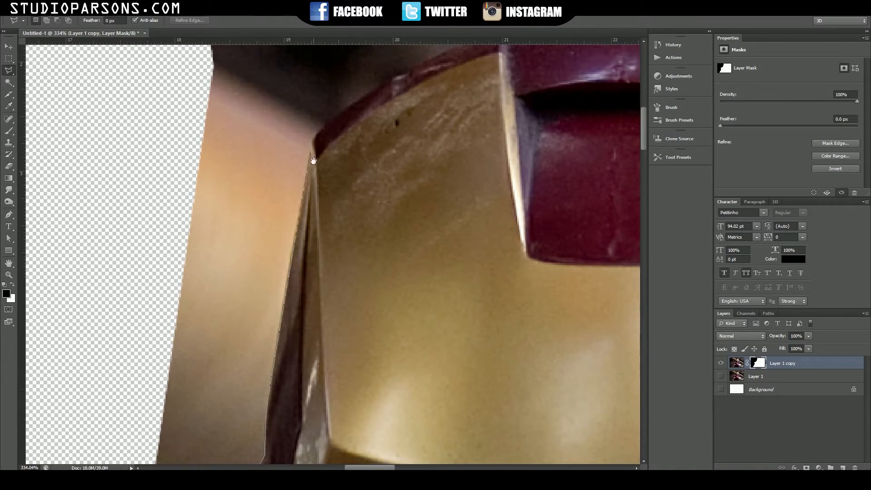
Trace the helmet's crown from the forehead corner to the start of the red centre panel
{"action": "left_click_drag", "start_coordinate": [311, 157], "coordinate": [262, 307]}
{"action": "left_click", "coordinate": [265, 290]}
{"action": "left_click", "coordinate": [274, 278]}
{"action": "left_click", "coordinate": [291, 263]}
{"action": "left_click", "coordinate": [342, 229]}
{"action": "left_click", "coordinate": [360, 224]}
{"action": "left_click", "coordinate": [361, 218]}
{"action": "left_click", "coordinate": [467, 178]}
{"action": "left_click_drag", "start_coordinate": [470, 179], "coordinate": [475, 380]}
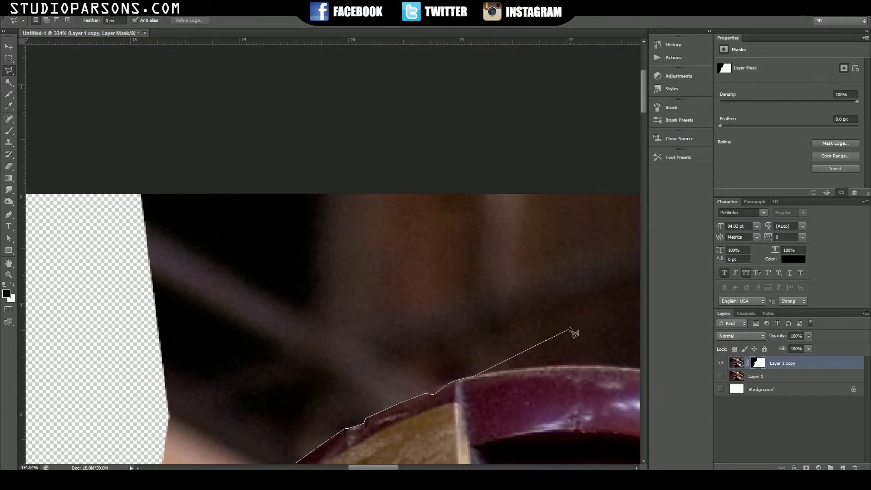
Close the selection around the background beside the helmet, fill it with black on the mask, deselect, and keep black as foreground
{"action": "left_click", "coordinate": [322, 366]}
{"action": "left_click_drag", "start_coordinate": [315, 348], "coordinate": [191, 132]}
{"action": "left_click", "coordinate": [94, 150]}
{"action": "left_click", "coordinate": [68, 296]}
{"action": "left_click", "coordinate": [131, 377]}
{"action": "left_click", "coordinate": [176, 396]}
{"action": "double_click", "coordinate": [176, 397]}
{"action": "key", "text": "alt+BackSpace"}
{"action": "key", "text": "d"}
{"action": "key", "text": "ctrl+d"}
{"action": "key", "text": "x"}
Trace the rest of the helmet's crown with the Polygonal Lasso, from the red centre panel to the opposite forehead side
{"action": "mouse_move", "coordinate": [402, 239]}
{"action": "left_mouse_down"}
{"action": "mouse_move", "coordinate": [305, 311]}
{"action": "mouse_move", "coordinate": [263, 408]}
{"action": "left_mouse_up"}
{"action": "left_click_drag", "start_coordinate": [345, 91], "coordinate": [165, 275]}
{"action": "left_click", "coordinate": [166, 270]}
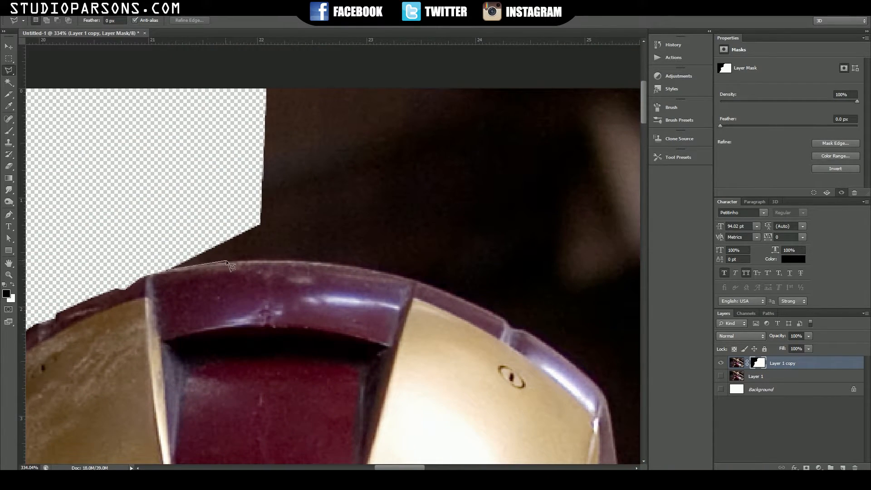
{"action": "left_click", "coordinate": [444, 292]}
{"action": "left_click", "coordinate": [510, 327]}
{"action": "left_click_drag", "start_coordinate": [348, 240], "coordinate": [117, 124]}
{"action": "left_click", "coordinate": [291, 213]}
{"action": "left_click", "coordinate": [336, 242]}
{"action": "left_click", "coordinate": [370, 274]}
{"action": "left_click", "coordinate": [381, 318]}
Extend the lasso outline down the helmet's unmasked side, past the eye to the cheek's bright edge
{"action": "left_click_drag", "start_coordinate": [407, 257], "coordinate": [397, 146]}
{"action": "left_click", "coordinate": [380, 196]}
{"action": "left_click", "coordinate": [392, 278]}
{"action": "left_click_drag", "start_coordinate": [402, 295], "coordinate": [413, 159]}
{"action": "left_click", "coordinate": [409, 208]}
{"action": "left_click", "coordinate": [409, 226]}
{"action": "left_click", "coordinate": [407, 259]}
{"action": "mouse_move", "coordinate": [422, 281]}
{"action": "left_mouse_down"}
{"action": "mouse_move", "coordinate": [417, 140]}
{"action": "mouse_move", "coordinate": [442, 106]}
{"action": "left_mouse_up"}
{"action": "left_click", "coordinate": [408, 167]}
{"action": "left_click", "coordinate": [409, 202]}
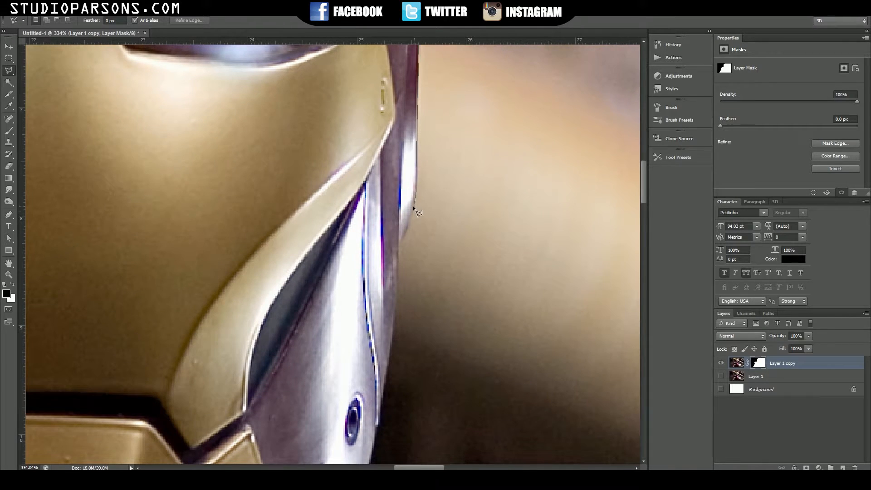
{"action": "left_click", "coordinate": [399, 244]}
Continue the outline down the helmet's cheek and around the curve of the jaw beside the round bolt
{"action": "left_click_drag", "start_coordinate": [412, 273], "coordinate": [412, 160]}
{"action": "left_click_drag", "start_coordinate": [408, 239], "coordinate": [431, 171]}
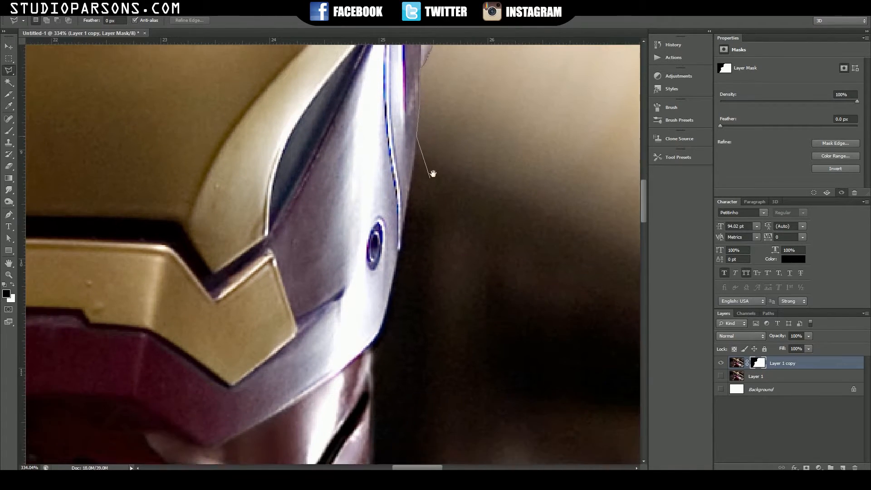
{"action": "left_click", "coordinate": [401, 247]}
{"action": "left_click", "coordinate": [391, 295]}
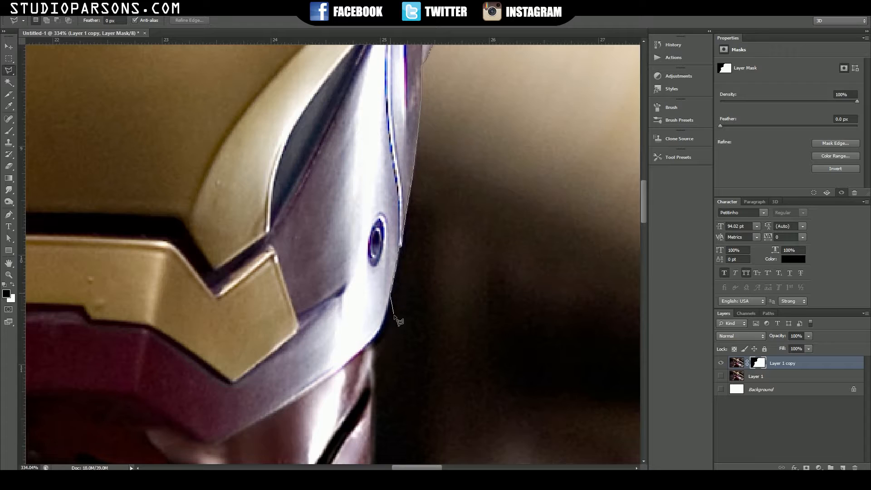
{"action": "left_click", "coordinate": [384, 321]}
Route the lasso outline loosely outside the neck, the collar fin and the far shoulder armour
{"action": "left_click_drag", "start_coordinate": [464, 325], "coordinate": [455, 186]}
{"action": "scroll", "coordinate": [455, 187], "scroll_direction": "down", "scroll_amount": 3}
{"action": "left_click", "coordinate": [390, 265]}
{"action": "left_click", "coordinate": [422, 279]}
{"action": "left_click", "coordinate": [436, 265]}
{"action": "left_click", "coordinate": [500, 288]}
{"action": "left_click", "coordinate": [531, 346]}
{"action": "left_click_drag", "start_coordinate": [527, 363], "coordinate": [364, 161]}
{"action": "left_click", "coordinate": [363, 216]}
Lead the lasso outline down beside the chest armour and out past its lower part
{"action": "left_click", "coordinate": [356, 253]}
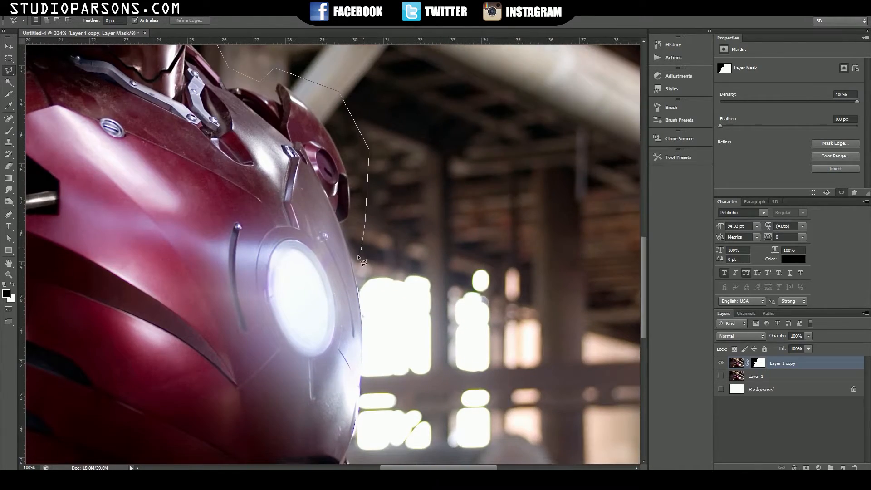
{"action": "left_click_drag", "start_coordinate": [363, 277], "coordinate": [340, 102]}
{"action": "left_click", "coordinate": [345, 292]}
{"action": "left_click", "coordinate": [404, 350]}
Close the selection around the remaining background and above the helmet, fill it with black on the mask, and deselect
{"action": "left_click_drag", "start_coordinate": [497, 68], "coordinate": [504, 431]}
{"action": "left_click", "coordinate": [502, 166]}
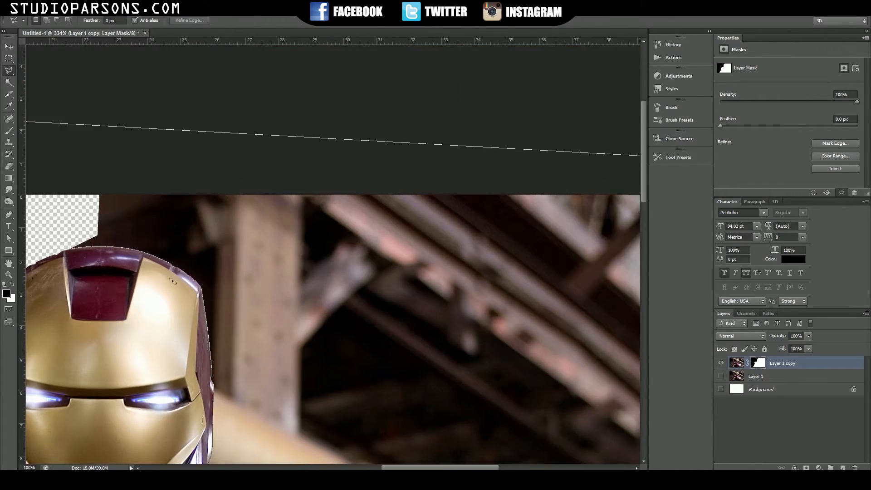
{"action": "left_click", "coordinate": [165, 134]}
{"action": "left_click", "coordinate": [72, 159]}
{"action": "left_click", "coordinate": [75, 246]}
{"action": "key", "text": "alt+BackSpace"}
{"action": "key", "text": "ctrl+d"}
Trace the neck armour's outer edge with the Polygonal Lasso, from below the helmet's jaw down to the collar rim
{"action": "left_click_drag", "start_coordinate": [322, 431], "coordinate": [347, 207]}
{"action": "mouse_move", "coordinate": [298, 169]}
{"action": "left_mouse_down"}
{"action": "mouse_move", "coordinate": [286, 152]}
{"action": "mouse_move", "coordinate": [321, 276]}
{"action": "left_mouse_up"}
{"action": "left_click", "coordinate": [273, 138]}
{"action": "left_click", "coordinate": [263, 162]}
{"action": "left_click", "coordinate": [262, 210]}
{"action": "left_click", "coordinate": [259, 389]}
{"action": "left_click_drag", "start_coordinate": [319, 447], "coordinate": [254, 216]}
{"action": "left_click", "coordinate": [273, 232]}
{"action": "left_click", "coordinate": [332, 306]}
{"action": "left_click_drag", "start_coordinate": [362, 334], "coordinate": [275, 213]}
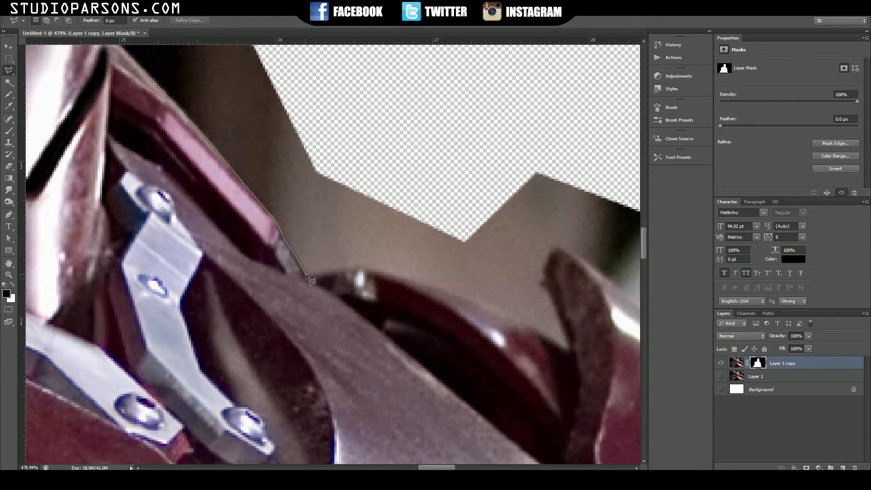
Extend the outline along the curved collar rim to the base of the upright fin
{"action": "left_click", "coordinate": [356, 268]}
{"action": "left_click_drag", "start_coordinate": [356, 267], "coordinate": [252, 210]}
{"action": "left_click", "coordinate": [354, 242]}
{"action": "left_click_drag", "start_coordinate": [354, 241], "coordinate": [192, 161]}
{"action": "left_click", "coordinate": [283, 210]}
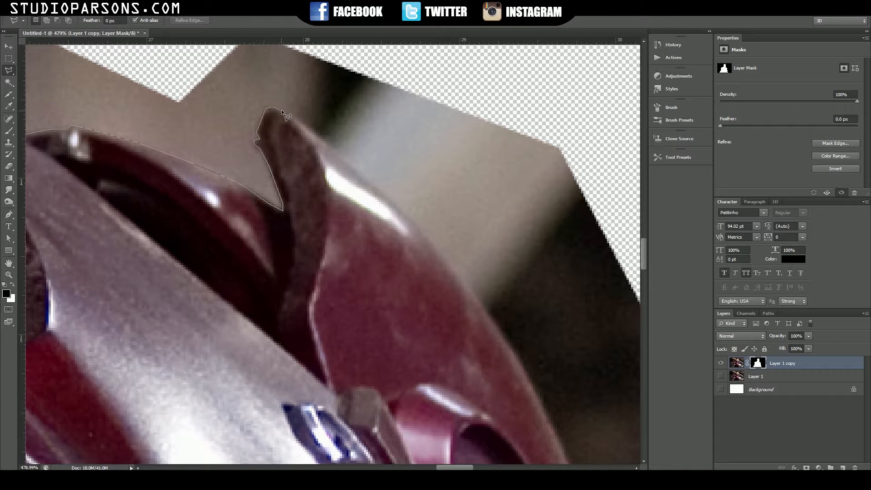
Continue the outline from the fin's tip down the upper outer edge of the far shoulder armour
{"action": "left_click", "coordinate": [306, 125]}
{"action": "left_click_drag", "start_coordinate": [336, 120], "coordinate": [224, 67]}
{"action": "left_click", "coordinate": [292, 158]}
{"action": "left_click_drag", "start_coordinate": [294, 160], "coordinate": [260, 143]}
{"action": "left_click", "coordinate": [310, 203]}
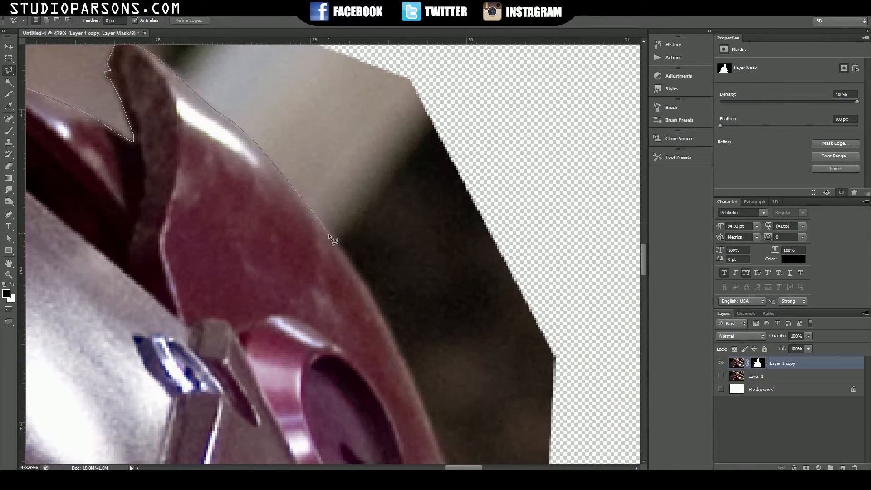
{"action": "left_click", "coordinate": [333, 236]}
Trace the far shoulder's outer edge down past the round recess to the top of the dark plate
{"action": "left_click_drag", "start_coordinate": [333, 237], "coordinate": [292, 152]}
{"action": "left_click", "coordinate": [318, 187]}
{"action": "left_click", "coordinate": [340, 226]}
{"action": "left_click", "coordinate": [371, 286]}
{"action": "left_click", "coordinate": [388, 328]}
{"action": "left_click_drag", "start_coordinate": [413, 397], "coordinate": [389, 254]}
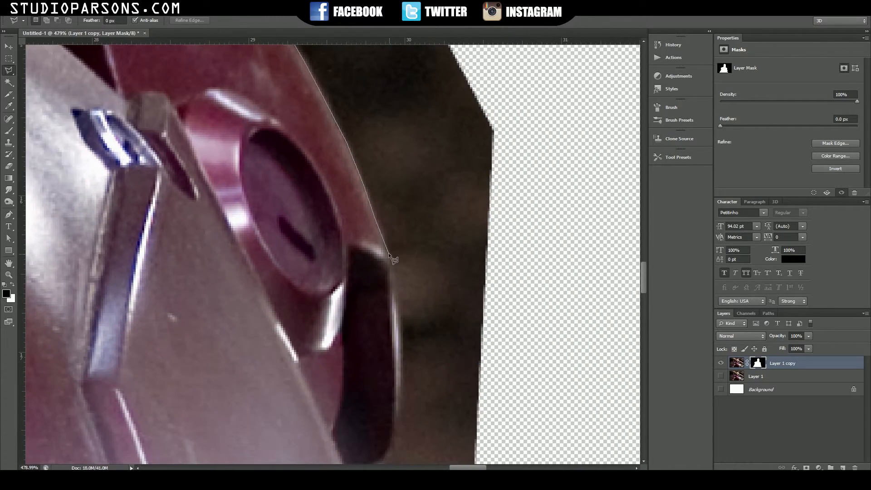
Trace the outer edge of the far shoulder's dark plate down and around its lower corner to the chest armour
{"action": "left_click", "coordinate": [398, 319]}
{"action": "left_click", "coordinate": [401, 387]}
{"action": "left_click_drag", "start_coordinate": [401, 386], "coordinate": [392, 260]}
{"action": "left_click", "coordinate": [387, 326]}
{"action": "left_click_drag", "start_coordinate": [387, 325], "coordinate": [388, 239]}
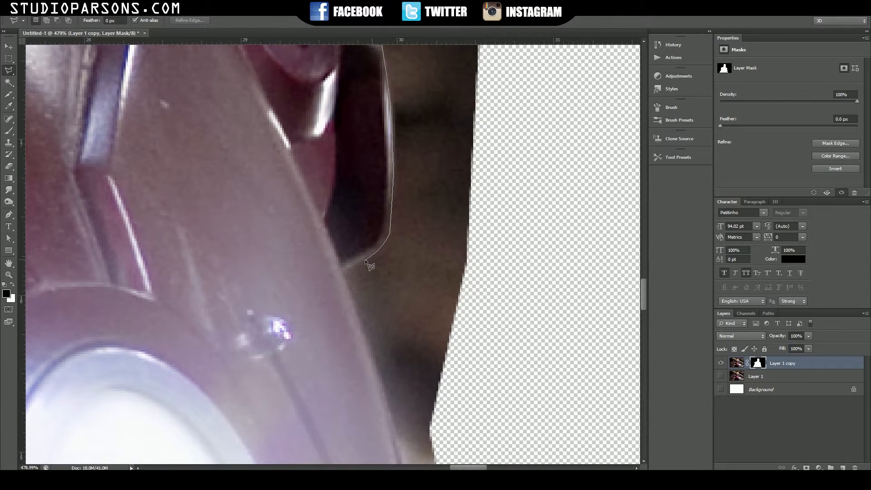
{"action": "left_click", "coordinate": [342, 273]}
Continue the outline down the chest armour's outer edge to the bright highlight beside the glowing chest light
{"action": "left_click_drag", "start_coordinate": [341, 273], "coordinate": [306, 161]}
{"action": "left_click", "coordinate": [322, 202]}
{"action": "left_click", "coordinate": [341, 256]}
{"action": "left_click_drag", "start_coordinate": [342, 256], "coordinate": [269, 119]}
{"action": "left_click", "coordinate": [285, 183]}
{"action": "left_click", "coordinate": [297, 231]}
{"action": "left_click_drag", "start_coordinate": [297, 232], "coordinate": [251, 127]}
{"action": "left_click_drag", "start_coordinate": [324, 377], "coordinate": [325, 272]}
{"action": "left_click_drag", "start_coordinate": [297, 166], "coordinate": [349, 288]}
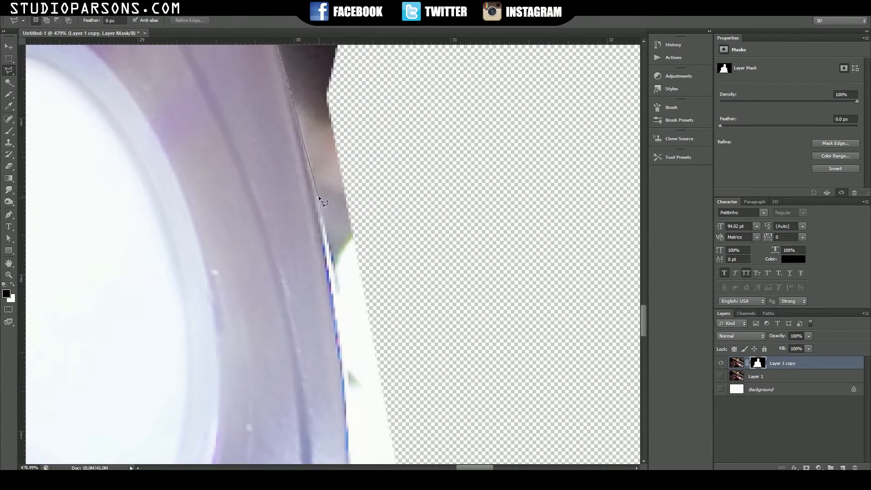
Extend the outline down the bright outer rim of the chest beside the glowing chest light
{"action": "left_click", "coordinate": [324, 243]}
{"action": "left_click", "coordinate": [335, 329]}
{"action": "left_click_drag", "start_coordinate": [335, 329], "coordinate": [306, 167]}
{"action": "left_click", "coordinate": [317, 253]}
{"action": "left_click", "coordinate": [319, 289]}
{"action": "left_click_drag", "start_coordinate": [319, 289], "coordinate": [308, 145]}
{"action": "left_click", "coordinate": [309, 249]}
{"action": "left_click", "coordinate": [304, 313]}
{"action": "left_click_drag", "start_coordinate": [304, 313], "coordinate": [309, 190]}
Trace the glowing lower chest edge past its small notch and the bright windows behind it
{"action": "left_click", "coordinate": [305, 236]}
{"action": "left_click", "coordinate": [301, 269]}
{"action": "left_click", "coordinate": [297, 290]}
{"action": "left_click", "coordinate": [293, 292]}
{"action": "left_click", "coordinate": [299, 305]}
{"action": "left_click_drag", "start_coordinate": [302, 320], "coordinate": [342, 166]}
{"action": "left_click", "coordinate": [341, 177]}
{"action": "left_click", "coordinate": [338, 239]}
{"action": "left_click", "coordinate": [332, 269]}
{"action": "left_click", "coordinate": [324, 291]}
{"action": "left_click", "coordinate": [318, 310]}
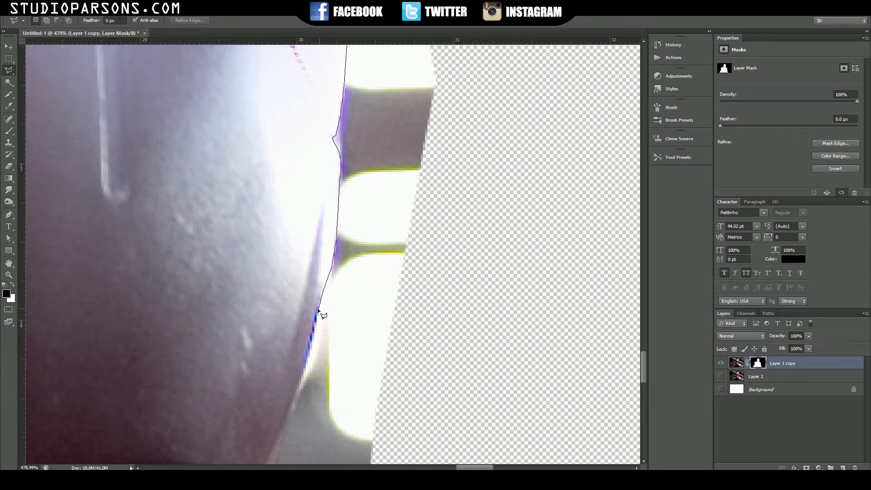
Continue the outline down the lower torso edge and along the far arm to the forearm plate's upper corner
{"action": "left_click_drag", "start_coordinate": [319, 310], "coordinate": [367, 157]}
{"action": "left_click", "coordinate": [361, 187]}
{"action": "left_click", "coordinate": [350, 233]}
{"action": "left_click_drag", "start_coordinate": [341, 366], "coordinate": [307, 210]}
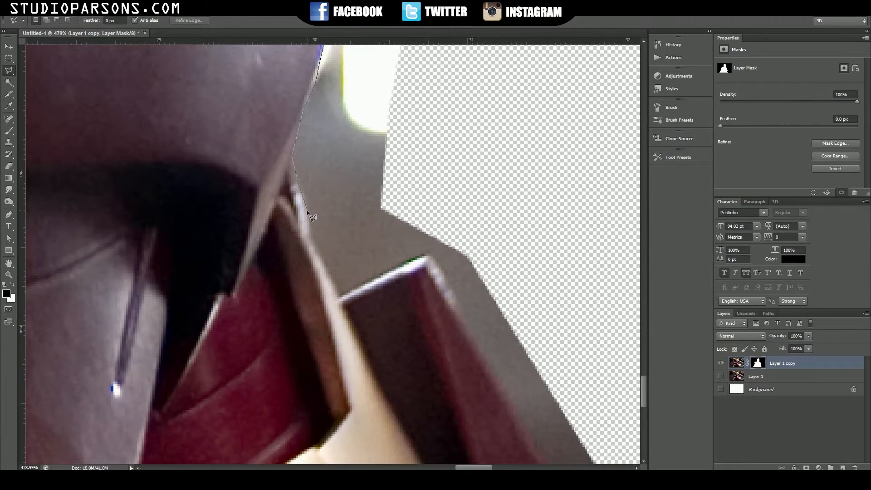
{"action": "left_click", "coordinate": [339, 298]}
{"action": "left_click", "coordinate": [425, 255]}
Close the outline through the transparent area outside the figure, fill the mask selection with black, and deselect
{"action": "left_click", "coordinate": [494, 222]}
{"action": "left_click_drag", "start_coordinate": [508, 127], "coordinate": [467, 404]}
{"action": "left_click_drag", "start_coordinate": [519, 204], "coordinate": [490, 435]}
{"action": "left_click", "coordinate": [412, 148]}
{"action": "left_click_drag", "start_coordinate": [435, 117], "coordinate": [481, 408]}
{"action": "left_click", "coordinate": [495, 195]}
{"action": "mouse_move", "coordinate": [478, 239]}
{"action": "left_mouse_down"}
{"action": "mouse_move", "coordinate": [504, 402]}
{"action": "mouse_move", "coordinate": [492, 420]}
{"action": "mouse_move", "coordinate": [515, 419]}
{"action": "left_mouse_up"}
{"action": "left_click", "coordinate": [432, 144]}
{"action": "left_click", "coordinate": [374, 162]}
{"action": "left_click", "coordinate": [279, 210]}
{"action": "key", "text": "alt+BackSpace"}
{"action": "key", "text": "ctrl+d"}
Trace the far forearm plate's outer edge from its upper corner down to the image's lower edge
{"action": "left_click_drag", "start_coordinate": [334, 386], "coordinate": [254, 91]}
{"action": "mouse_move", "coordinate": [345, 408]}
{"action": "left_mouse_down"}
{"action": "mouse_move", "coordinate": [214, 255]}
{"action": "mouse_move", "coordinate": [182, 100]}
{"action": "left_mouse_up"}
{"action": "left_click_drag", "start_coordinate": [282, 409], "coordinate": [134, 272]}
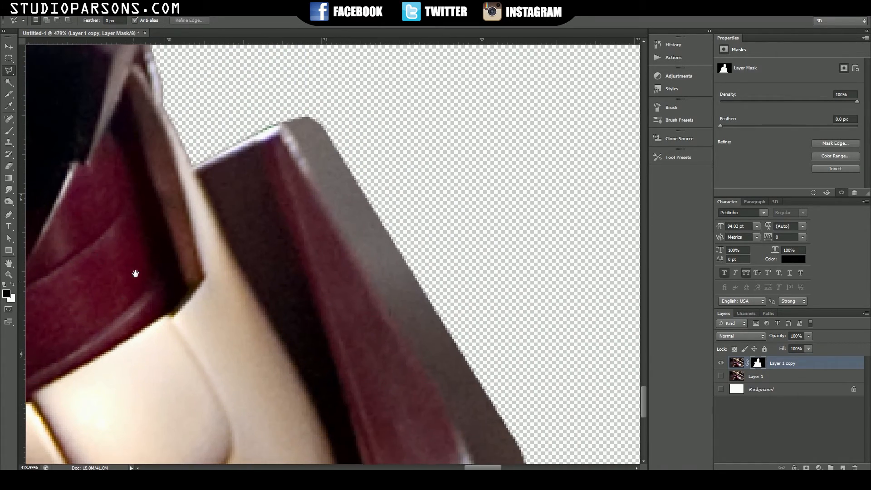
{"action": "left_click", "coordinate": [248, 135]}
{"action": "left_click", "coordinate": [280, 123]}
{"action": "left_click", "coordinate": [328, 208]}
{"action": "left_click_drag", "start_coordinate": [391, 305], "coordinate": [213, 123]}
{"action": "left_click", "coordinate": [223, 149]}
{"action": "left_click", "coordinate": [260, 208]}
{"action": "left_click", "coordinate": [313, 399]}
Close the forearm selection outside the figure, fill it with black on the mask, and deselect
{"action": "left_click_drag", "start_coordinate": [382, 224], "coordinate": [418, 284]}
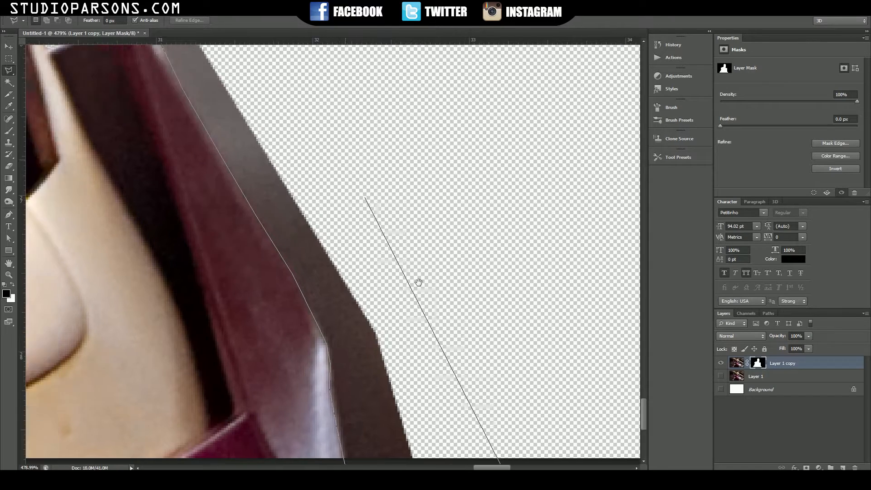
{"action": "left_click", "coordinate": [366, 144]}
{"action": "left_click", "coordinate": [224, 165]}
{"action": "left_click", "coordinate": [186, 252]}
{"action": "key", "text": "alt+BackSpace"}
{"action": "key", "text": "ctrl+d"}
{"action": "key", "text": "ctrl+0"}
Start outlining the gap between torso and near arm, tracing the torso edge up from the image's lower edge
{"action": "mouse_move", "coordinate": [266, 380]}
{"action": "left_mouse_down"}
{"action": "mouse_move", "coordinate": [325, 311]}
{"action": "mouse_move", "coordinate": [340, 325]}
{"action": "left_mouse_up"}
{"action": "left_click", "coordinate": [408, 428]}
{"action": "double_click", "coordinate": [388, 327]}
{"action": "left_click", "coordinate": [445, 179]}
{"action": "left_click_drag", "start_coordinate": [402, 380], "coordinate": [429, 403]}
{"action": "left_click_drag", "start_coordinate": [429, 404], "coordinate": [357, 335]}
{"action": "left_click", "coordinate": [341, 373]}
{"action": "left_click", "coordinate": [336, 336]}
{"action": "left_click", "coordinate": [324, 286]}
{"action": "left_click", "coordinate": [316, 238]}
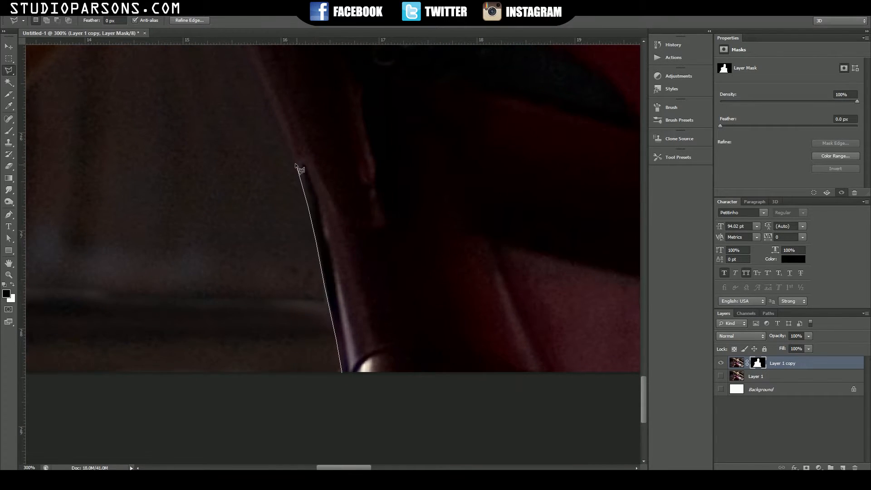
{"action": "left_click", "coordinate": [298, 165]}
{"action": "left_click_drag", "start_coordinate": [298, 166], "coordinate": [381, 343]}
Continue the gap's outline up the torso edge and around its peak below the armpit
{"action": "left_click", "coordinate": [366, 312]}
{"action": "left_click", "coordinate": [340, 253]}
{"action": "left_click_drag", "start_coordinate": [328, 247], "coordinate": [404, 379]}
{"action": "left_click", "coordinate": [338, 217]}
{"action": "left_click", "coordinate": [317, 249]}
{"action": "left_click", "coordinate": [296, 254]}
{"action": "left_click", "coordinate": [299, 266]}
{"action": "left_click", "coordinate": [297, 273]}
Trace the near arm's inner edge from the gap's peak down toward the wrist
{"action": "left_click_drag", "start_coordinate": [272, 357], "coordinate": [441, 232]}
{"action": "left_click", "coordinate": [432, 190]}
{"action": "left_click", "coordinate": [400, 223]}
{"action": "left_click", "coordinate": [371, 254]}
{"action": "left_click", "coordinate": [324, 295]}
{"action": "left_click_drag", "start_coordinate": [311, 322], "coordinate": [389, 232]}
{"action": "left_click", "coordinate": [352, 247]}
{"action": "left_click", "coordinate": [324, 250]}
{"action": "left_click", "coordinate": [314, 271]}
Trace around the near wrist's inner armour down to the image's lower edge
{"action": "left_click_drag", "start_coordinate": [315, 292], "coordinate": [355, 186]}
{"action": "left_click", "coordinate": [355, 205]}
{"action": "left_click", "coordinate": [351, 221]}
{"action": "left_click", "coordinate": [344, 234]}
{"action": "left_click", "coordinate": [355, 241]}
{"action": "left_click", "coordinate": [363, 252]}
{"action": "left_click", "coordinate": [368, 267]}
{"action": "left_click", "coordinate": [370, 276]}
{"action": "left_click_drag", "start_coordinate": [370, 312], "coordinate": [396, 187]}
{"action": "left_click", "coordinate": [385, 190]}
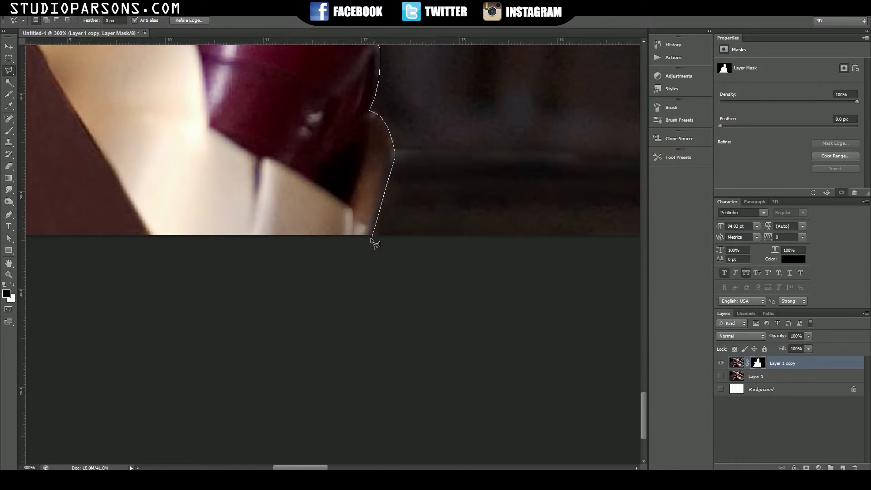
{"action": "left_click", "coordinate": [371, 242]}
Close the gap's outline below the image, fill it with black on the mask, and deselect
{"action": "left_click_drag", "start_coordinate": [576, 257], "coordinate": [286, 277]}
{"action": "left_click", "coordinate": [286, 276]}
{"action": "left_click", "coordinate": [547, 276]}
{"action": "left_click", "coordinate": [528, 267]}
{"action": "key", "text": "alt+BackSpace"}
{"action": "key", "text": "ctrl+minus"}
{"action": "key", "text": "ctrl+0"}
{"action": "key", "text": "ctrl+d"}
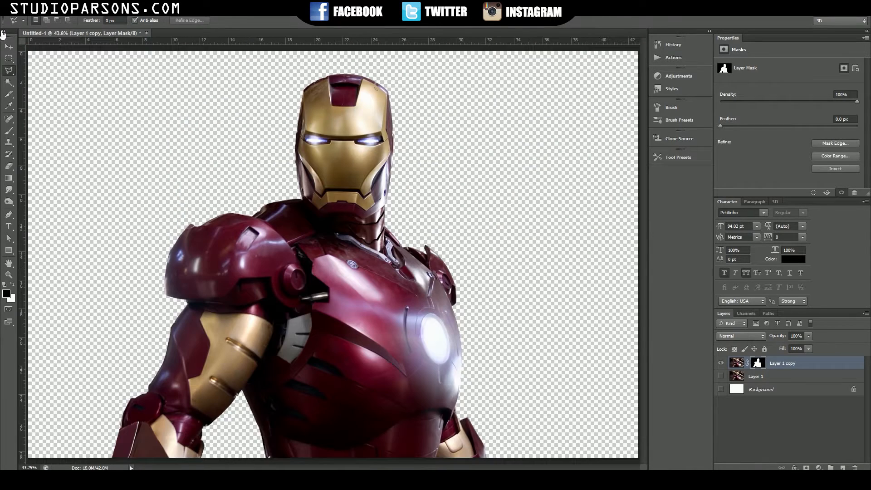
Hide the color channels and show only the Layer 1 copy Mask channel to inspect the black-and-white mask
{"action": "left_click", "coordinate": [8, 47]}
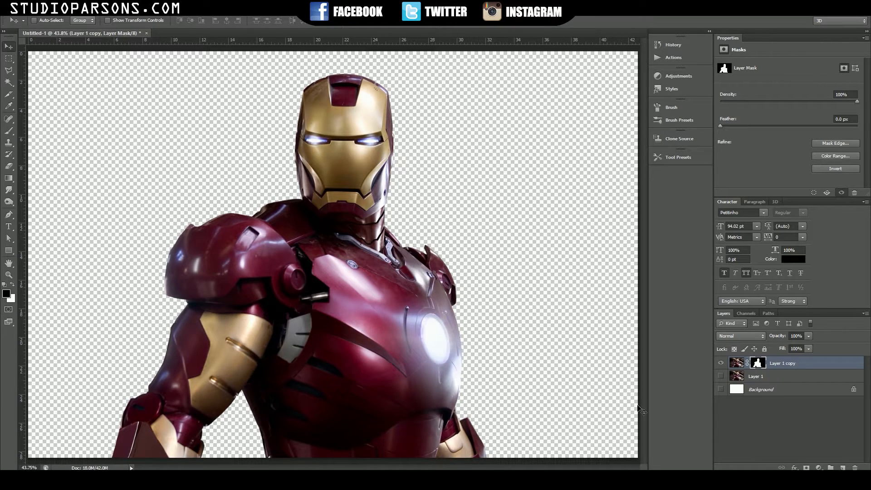
{"action": "left_click", "coordinate": [746, 313]}
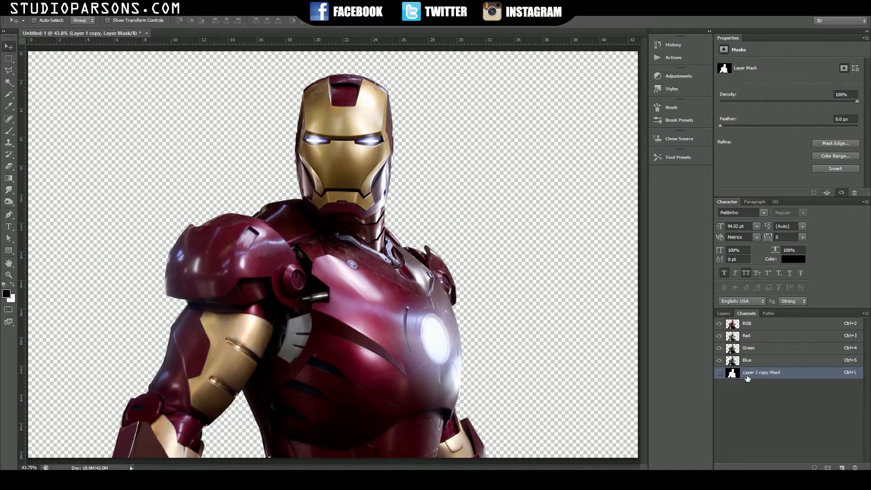
{"action": "left_click", "coordinate": [720, 360]}
{"action": "left_click", "coordinate": [720, 348]}
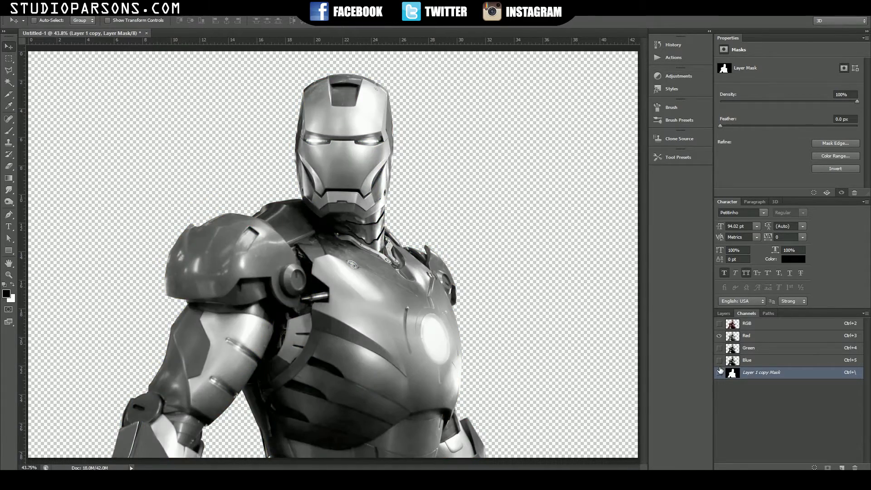
{"action": "left_click", "coordinate": [719, 360]}
{"action": "left_click", "coordinate": [719, 372]}
{"action": "left_click", "coordinate": [719, 372]}
{"action": "left_click", "coordinate": [719, 373]}
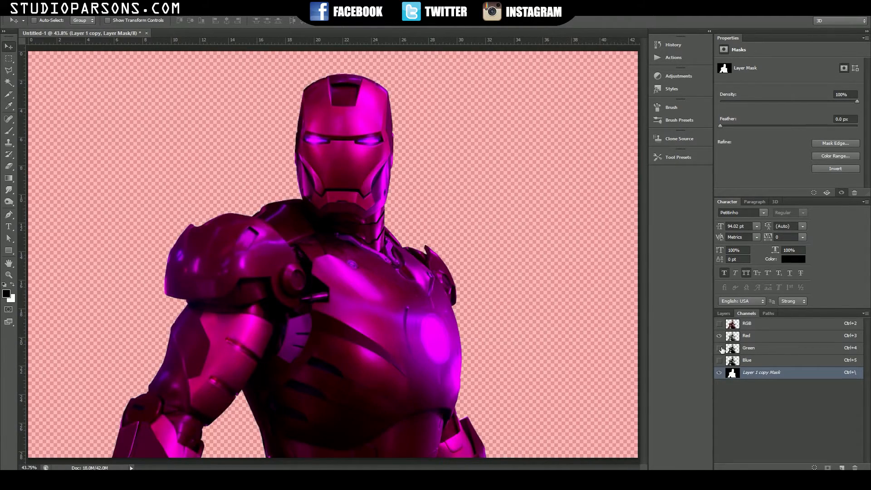
{"action": "left_click", "coordinate": [719, 360]}
{"action": "left_click", "coordinate": [719, 335]}
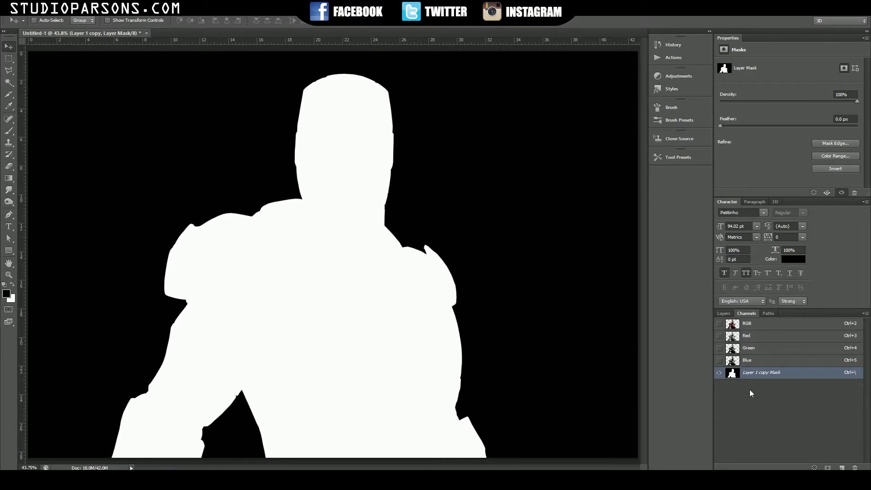
Show the RGB channels again and toggle the mask channel's red overlay to check the masked areas
{"action": "left_click", "coordinate": [719, 336]}
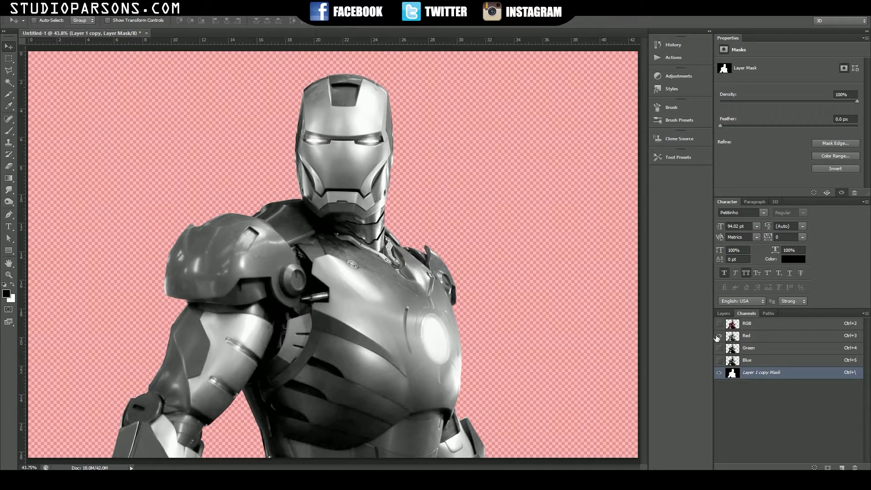
{"action": "left_click", "coordinate": [719, 323]}
{"action": "left_click", "coordinate": [719, 373]}
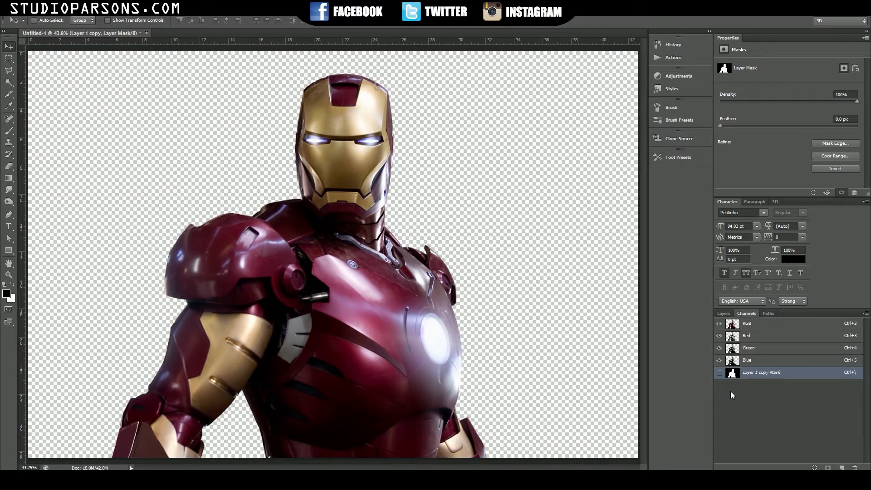
{"action": "left_click", "coordinate": [719, 373]}
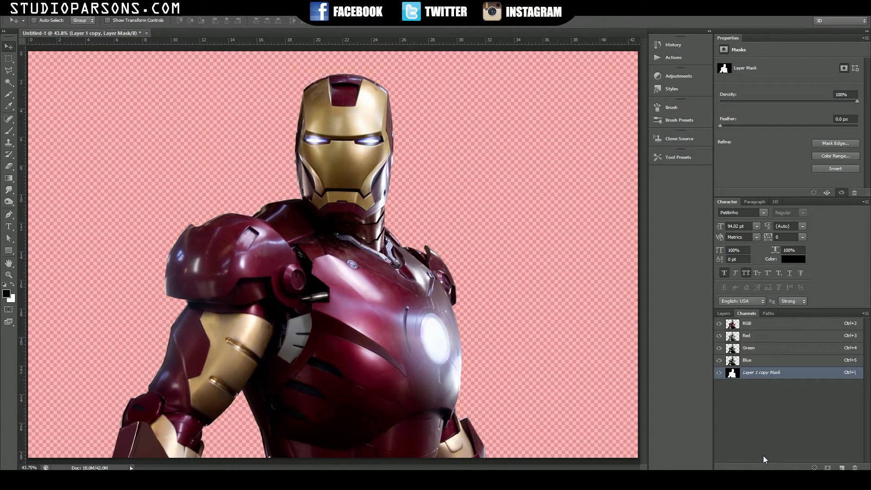
{"action": "left_click", "coordinate": [719, 374]}
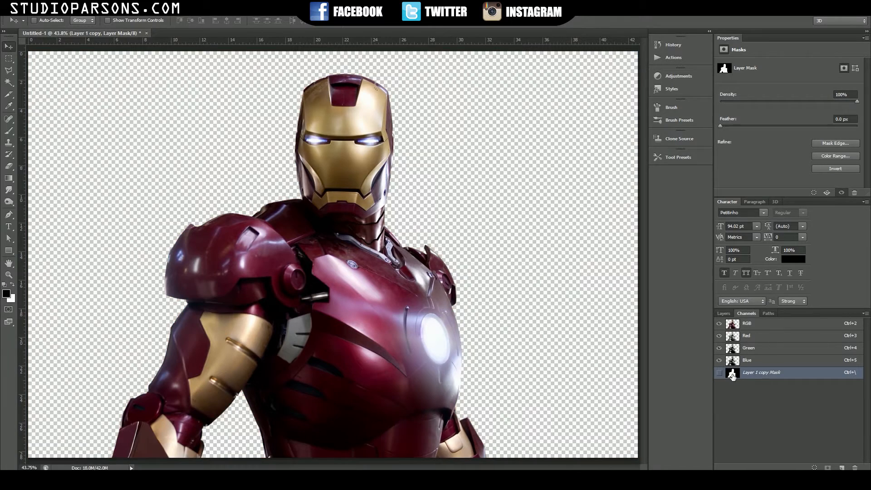
{"action": "left_click", "coordinate": [720, 373]}
{"action": "left_click", "coordinate": [719, 373]}
{"action": "left_click", "coordinate": [719, 373]}
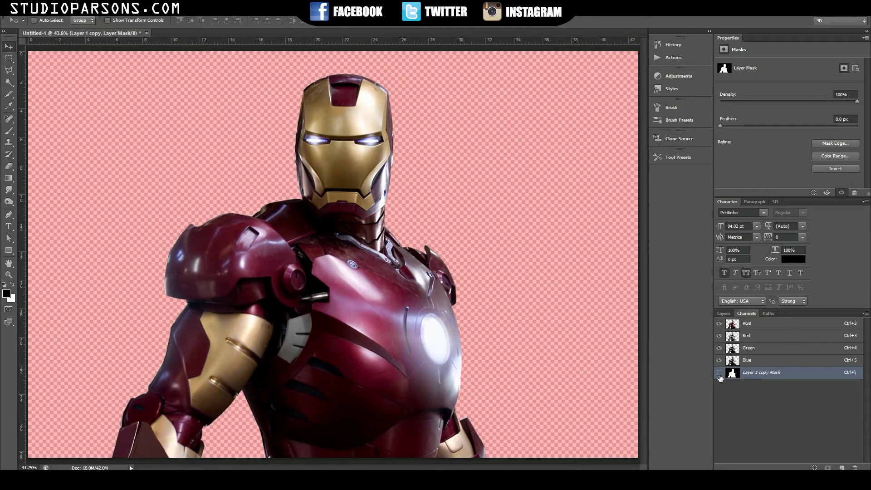
{"action": "left_click", "coordinate": [720, 373]}
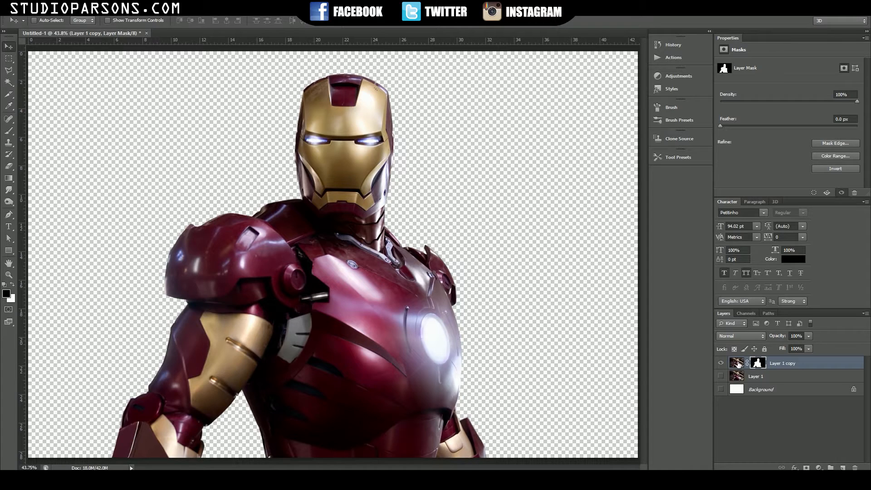
Duplicate the masked Layer 1 copy and hide the original masked layer
{"action": "left_click_drag", "start_coordinate": [742, 362], "coordinate": [842, 467]}
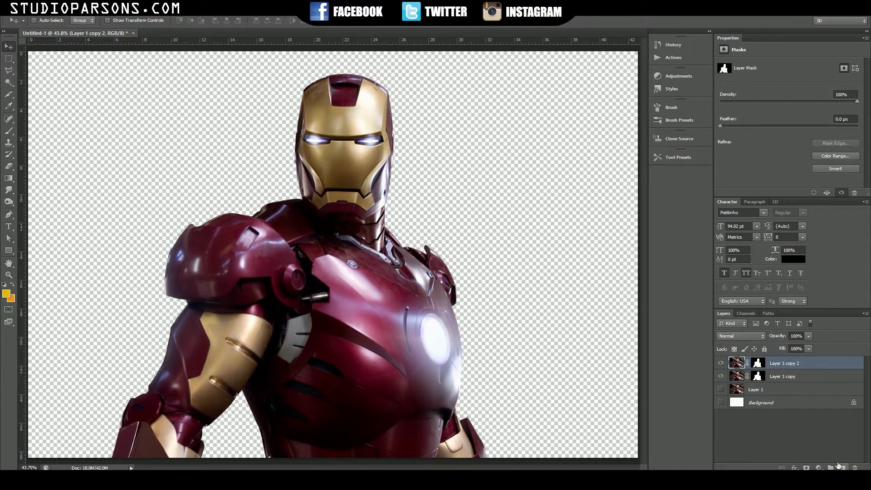
{"action": "left_click", "coordinate": [721, 377]}
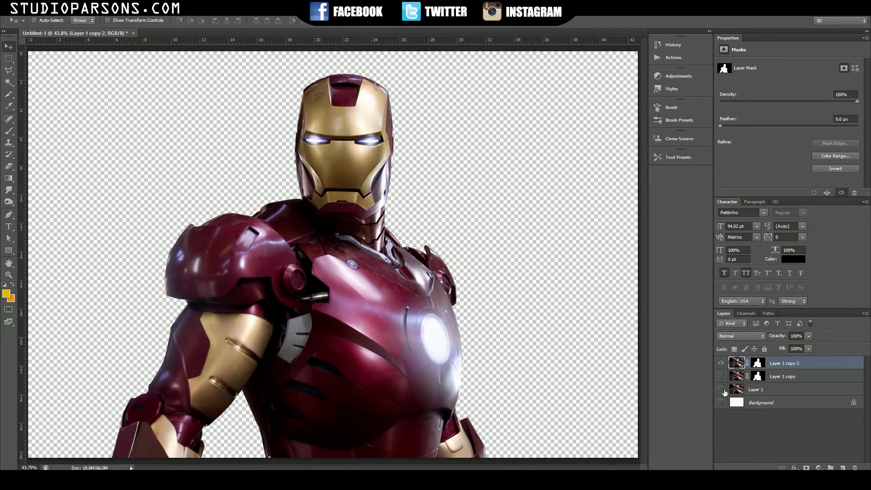
Add an empty layer above Layer 1 copy 2 and merge the two into one layer
{"action": "left_click", "coordinate": [843, 467]}
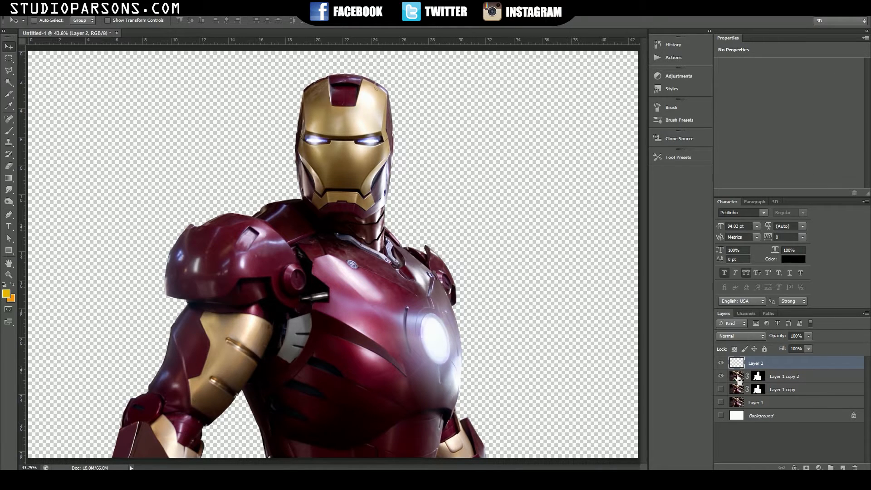
{"action": "left_click", "coordinate": [788, 379], "text": "shift"}
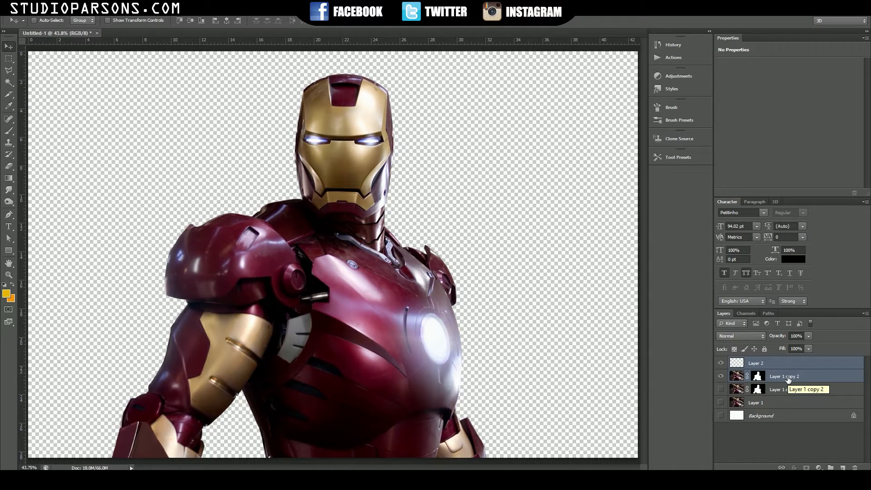
{"action": "key", "text": "ctrl+e"}
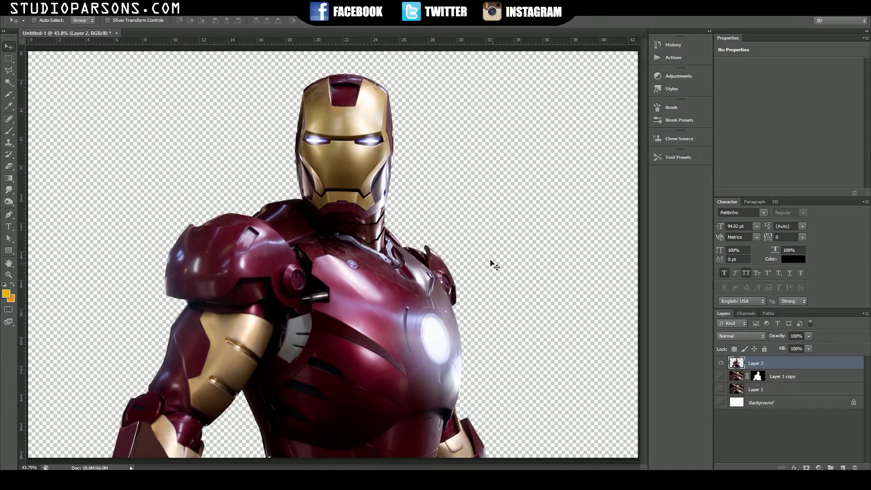
Compare the merged cutout with the masked Layer 1 copy by toggling their visibility
{"action": "left_click", "coordinate": [722, 366]}
{"action": "left_click", "coordinate": [722, 375]}
{"action": "left_click", "coordinate": [721, 377]}
{"action": "left_click", "coordinate": [721, 377]}
{"action": "left_click", "coordinate": [722, 377]}
{"action": "left_click", "coordinate": [721, 364]}
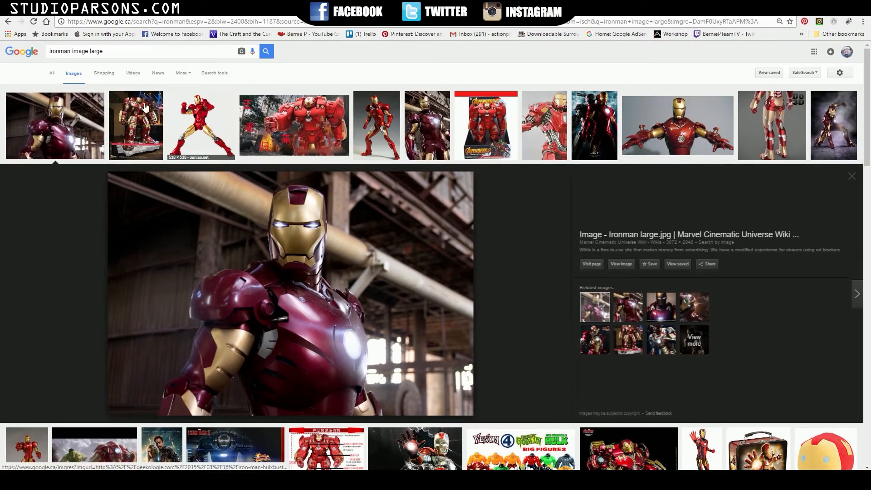
Search Google Images in the browser for "cloud texture"
{"action": "left_click_drag", "start_coordinate": [104, 51], "coordinate": [20, 56]}
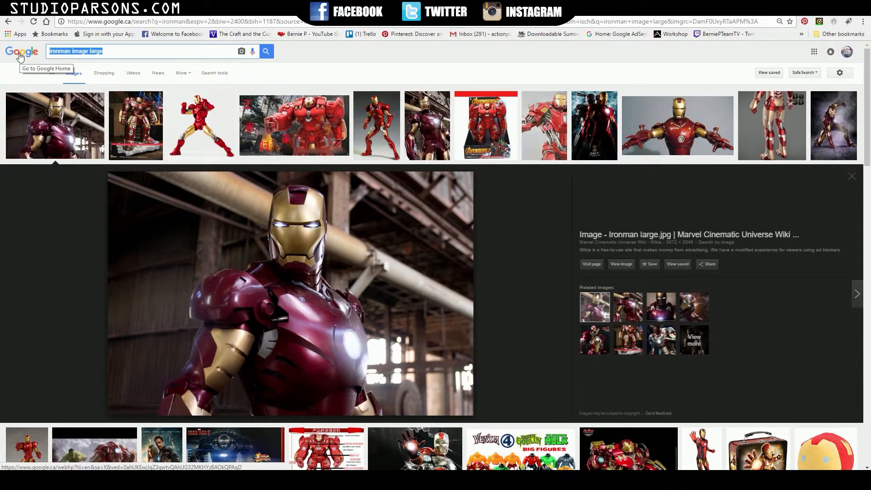
{"action": "type", "text": "cloud t"}
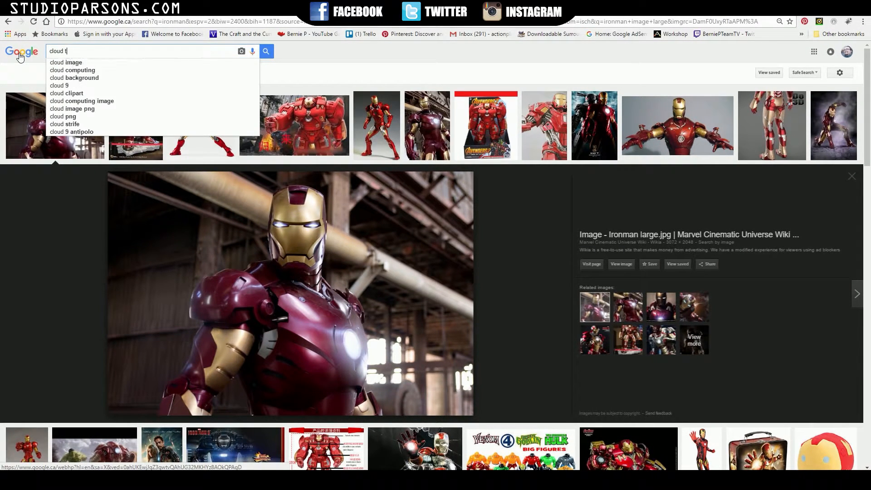
{"action": "type", "text": "exture"}
{"action": "key", "text": "Return"}
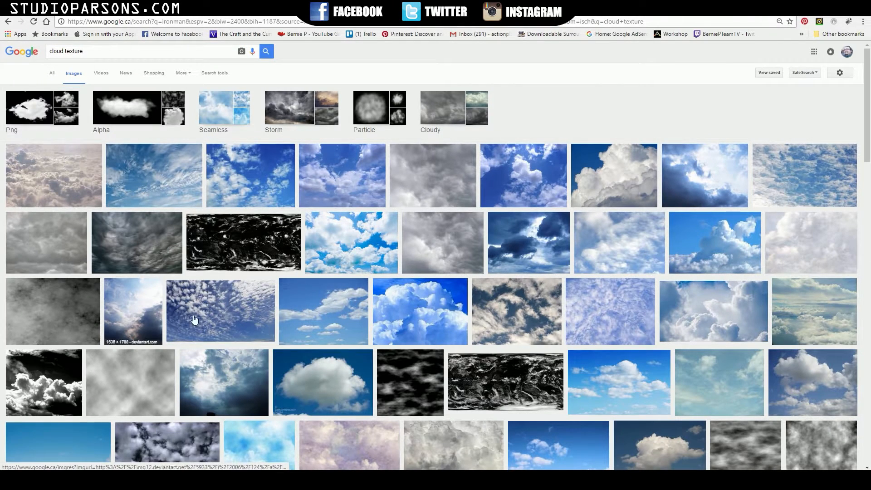
Copy the dark storm cloud texture by NOS2002 and paste it into the Photoshop document directly above the Background layer
{"action": "left_click", "coordinate": [160, 249]}
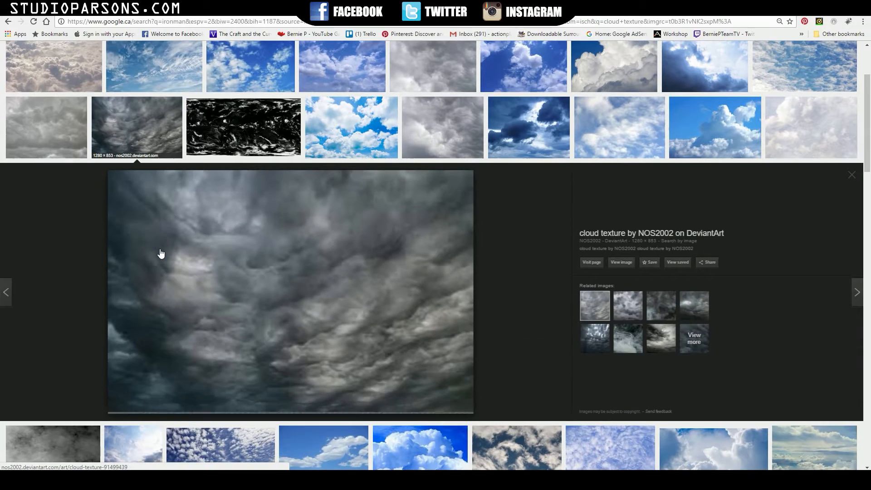
{"action": "right_click", "coordinate": [274, 306]}
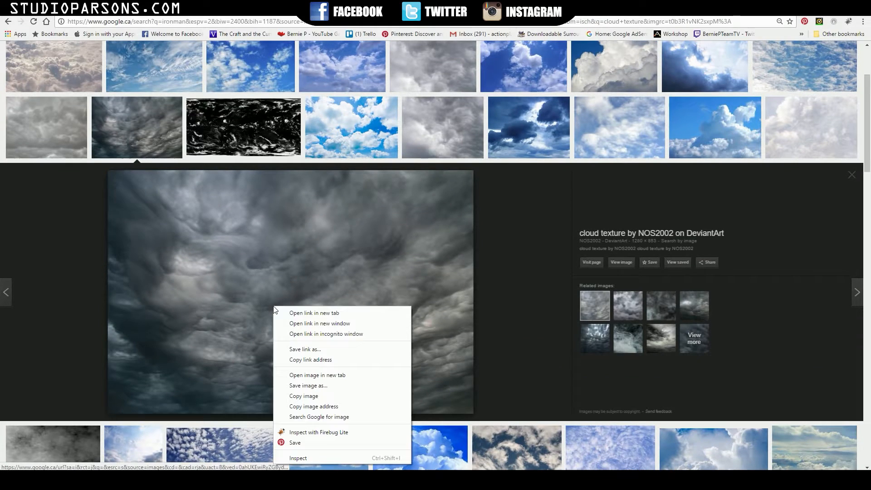
{"action": "left_click", "coordinate": [327, 396]}
{"action": "key", "text": "alt+Tab"}
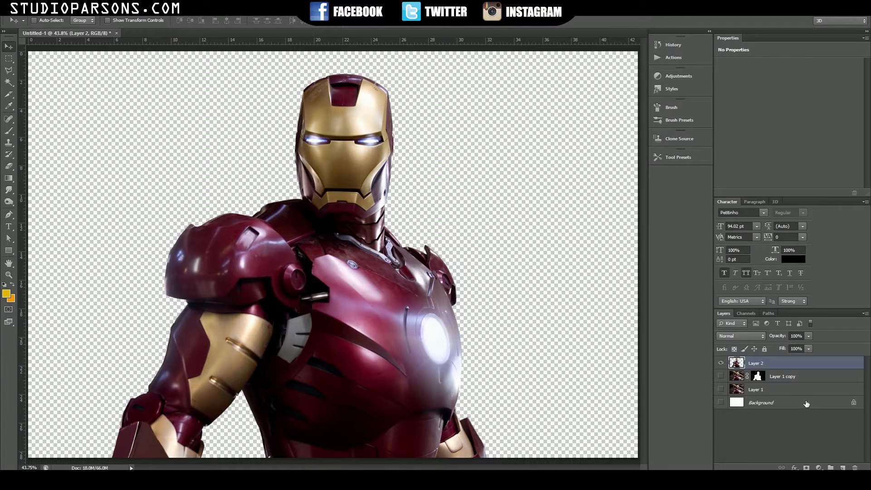
{"action": "left_click", "coordinate": [792, 403]}
{"action": "key", "text": "ctrl+v"}
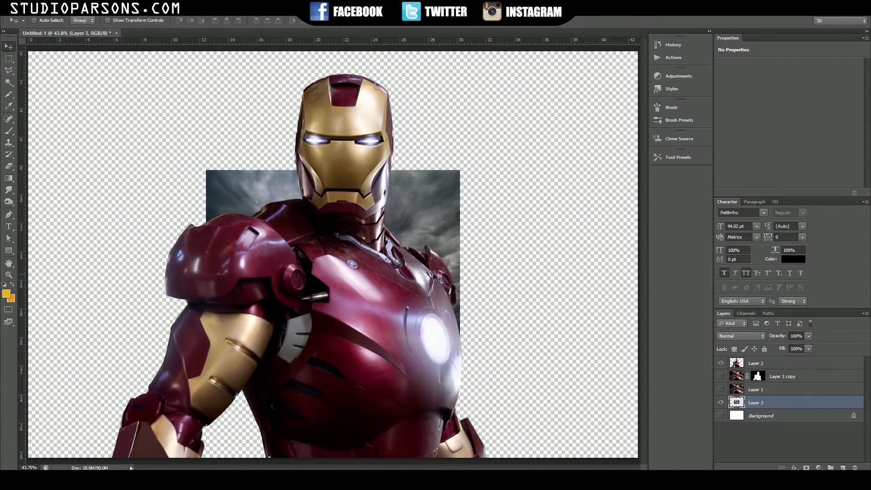
Switch to the browser, search Google Images for "cloud texture large" and preview several of the sky results
{"action": "key", "text": "alt+Tab"}
{"action": "scroll", "coordinate": [332, 233], "scroll_direction": "up", "scroll_amount": 3}
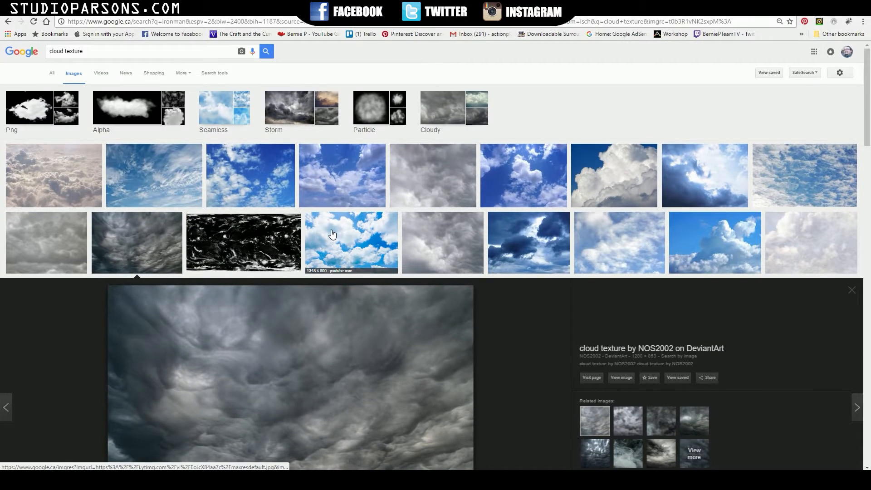
{"action": "left_click", "coordinate": [121, 51]}
{"action": "type", "text": "large"}
{"action": "key", "text": "Return"}
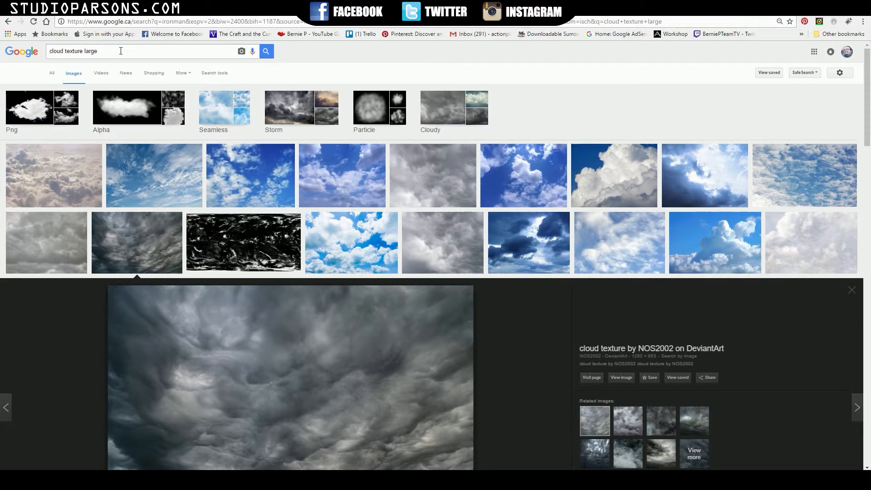
{"action": "scroll", "coordinate": [286, 214], "scroll_direction": "down", "scroll_amount": 3}
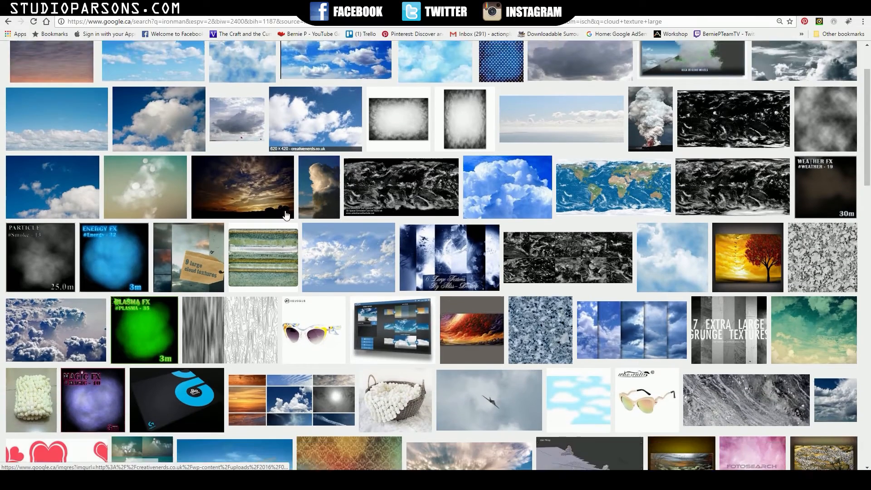
{"action": "scroll", "coordinate": [287, 214], "scroll_direction": "up", "scroll_amount": 3}
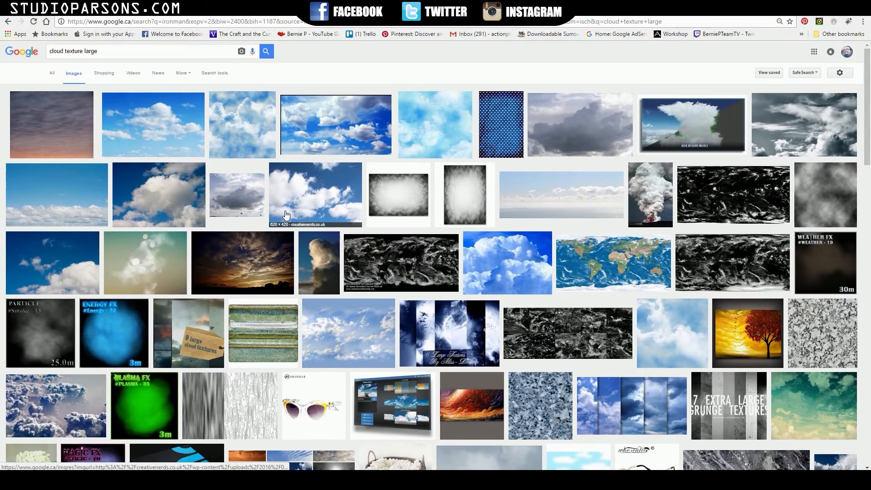
{"action": "left_click", "coordinate": [56, 125]}
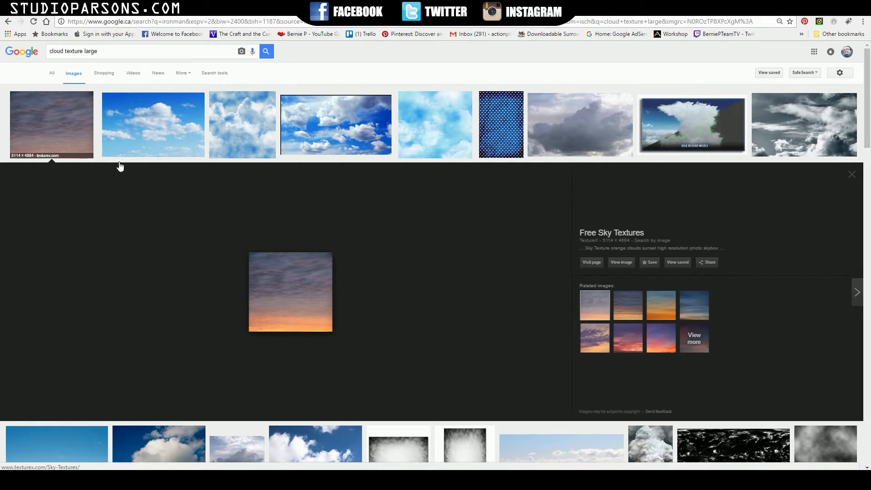
{"action": "mouse_move", "coordinate": [628, 314]}
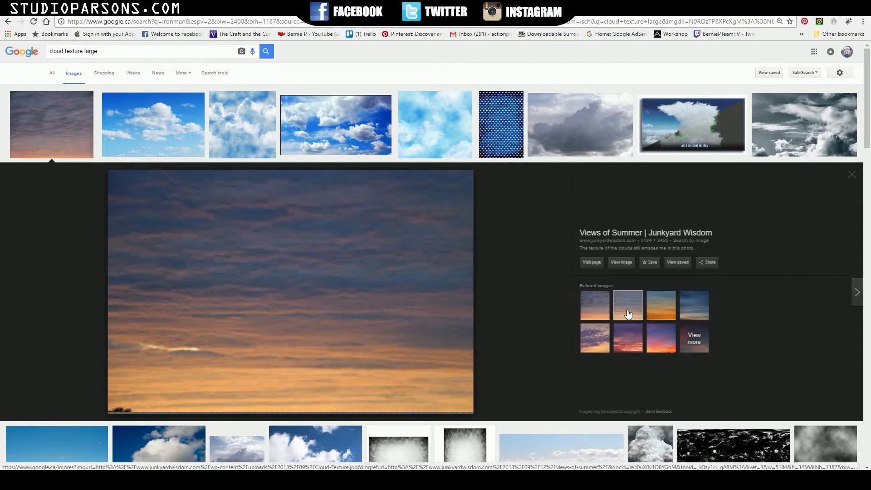
{"action": "left_click", "coordinate": [434, 132]}
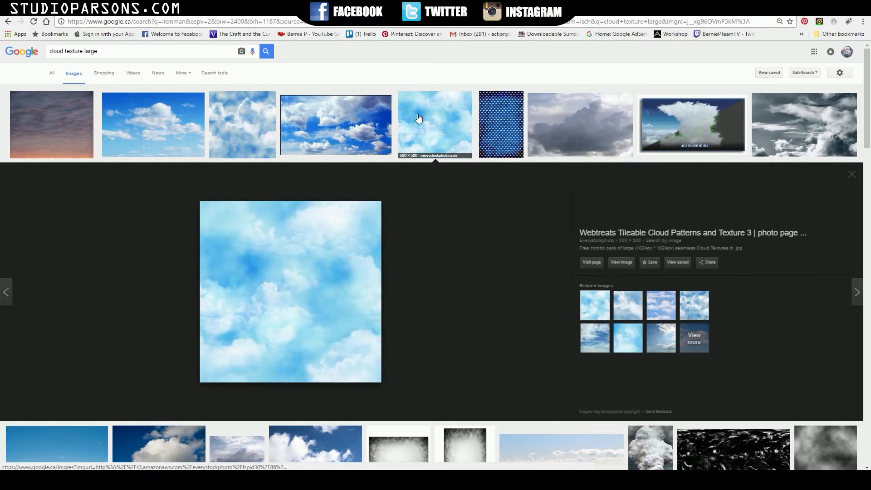
{"action": "left_click", "coordinate": [322, 133]}
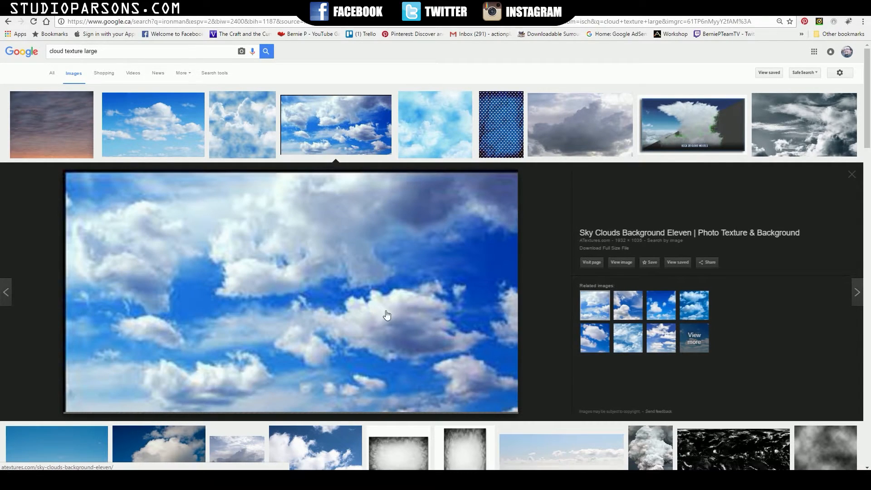
Copy the black-and-white storm clouds image from the results and paste it into the Photoshop document, replacing the small cloud layer
{"action": "scroll", "coordinate": [370, 303], "scroll_direction": "down", "scroll_amount": 8}
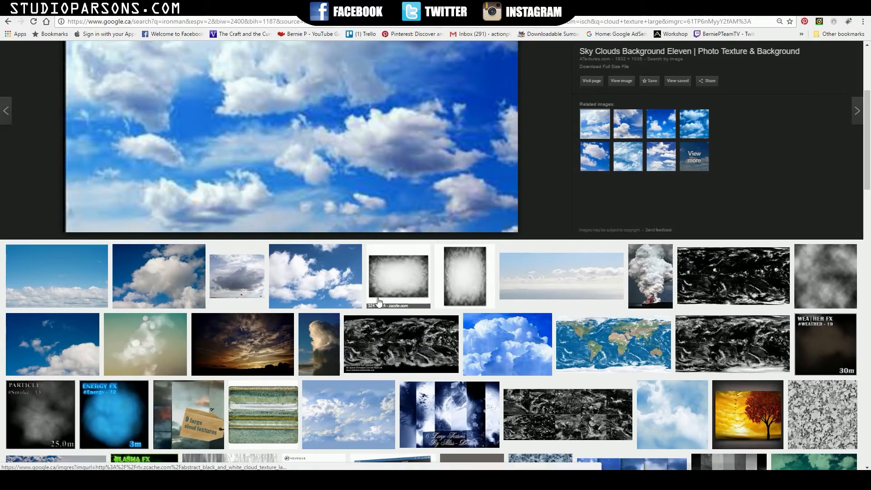
{"action": "scroll", "coordinate": [379, 303], "scroll_direction": "down", "scroll_amount": 7}
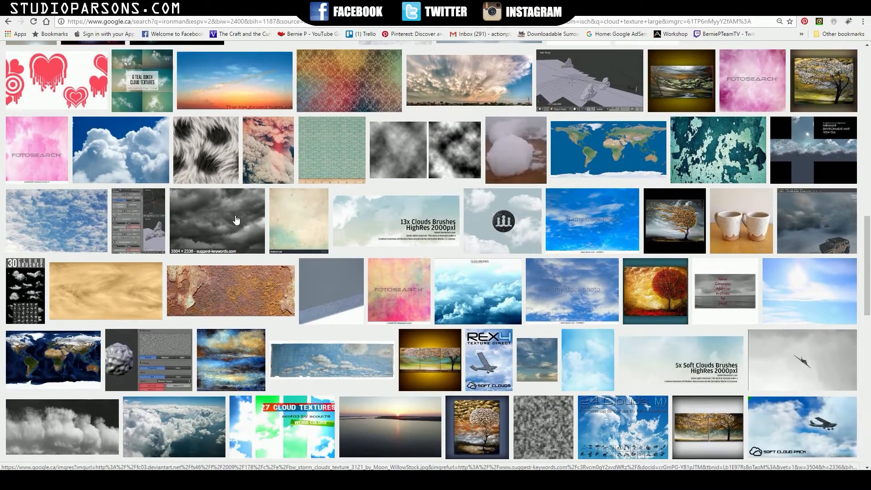
{"action": "left_click", "coordinate": [235, 220]}
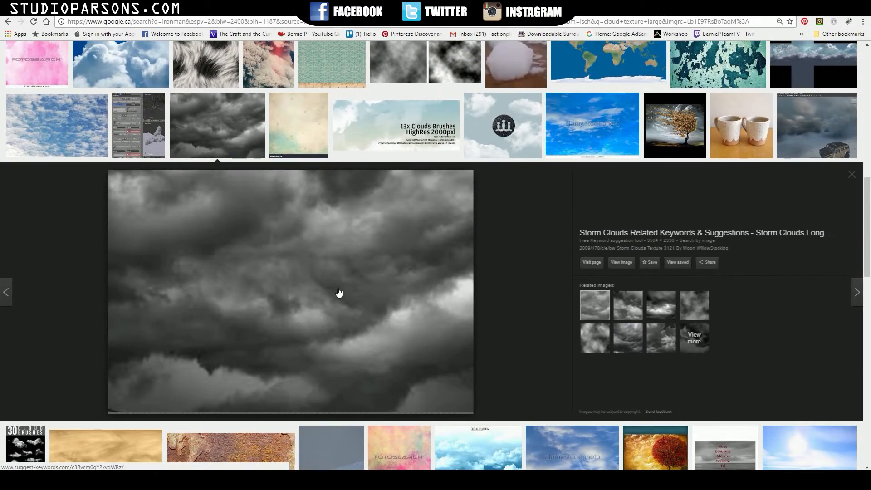
{"action": "right_click", "coordinate": [341, 279]}
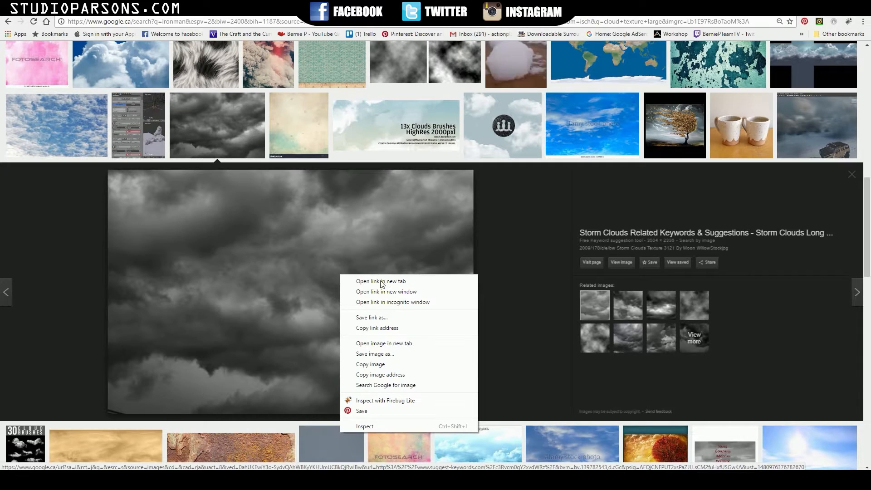
{"action": "left_click", "coordinate": [379, 362]}
{"action": "key", "text": "alt+Tab"}
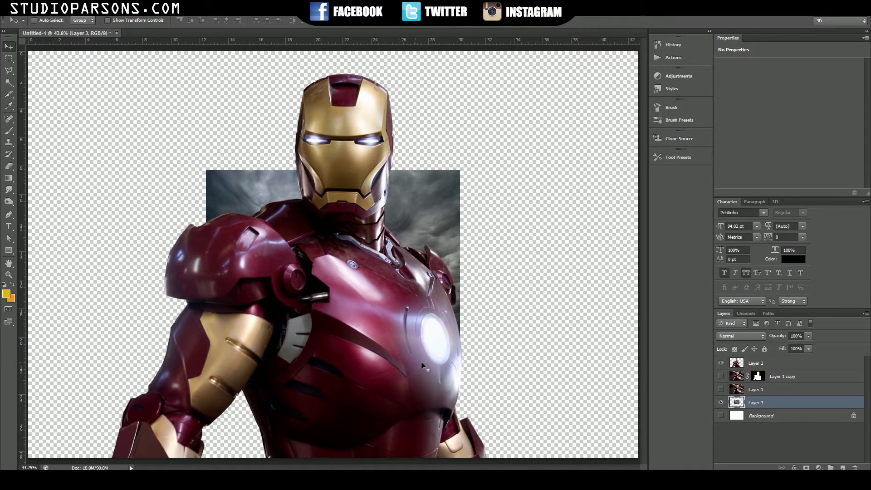
{"action": "key", "text": "ctrl+v"}
{"action": "left_click_drag", "start_coordinate": [737, 415], "coordinate": [854, 467]}
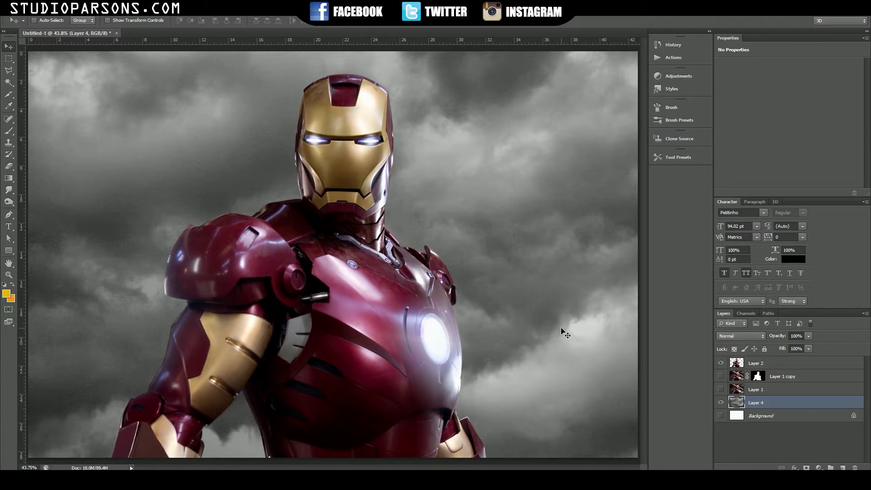
Scale the pasted storm clouds layer down with Free Transform so that it just fills the canvas
{"action": "key", "text": "ctrl+minus"}
{"action": "key", "text": "ctrl+minus"}
{"action": "key", "text": "ctrl+minus"}
{"action": "key", "text": "ctrl+minus"}
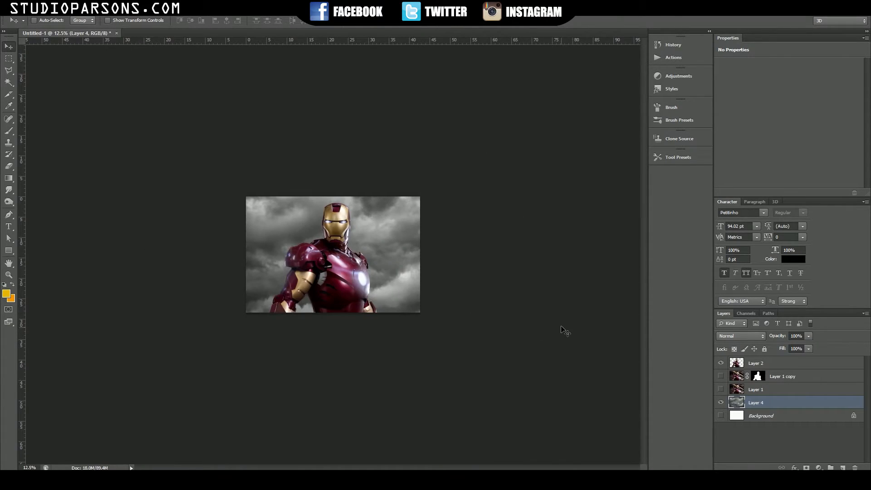
{"action": "key", "text": "ctrl+t"}
{"action": "left_click_drag", "start_coordinate": [444, 329], "coordinate": [420, 317]}
{"action": "key", "text": "Return"}
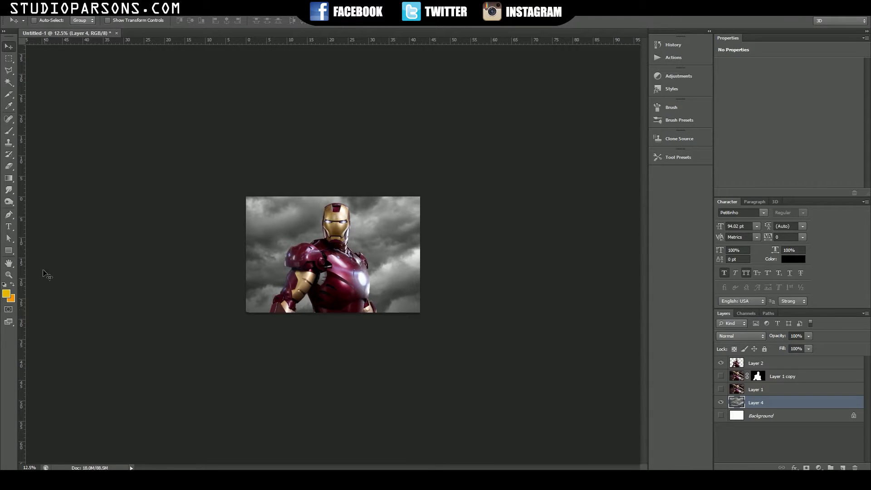
Open the layer style settings for the merged Iron Man cutout on Layer 2 and enable only Inner Glow
{"action": "double_click", "coordinate": [9, 275]}
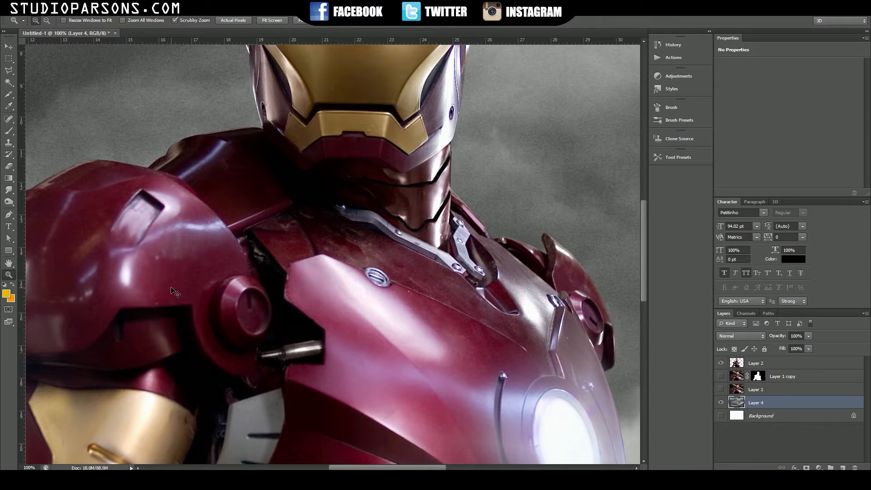
{"action": "key", "text": "ctrl+minus"}
{"action": "key", "text": "ctrl+minus"}
{"action": "key", "text": "ctrl+minus"}
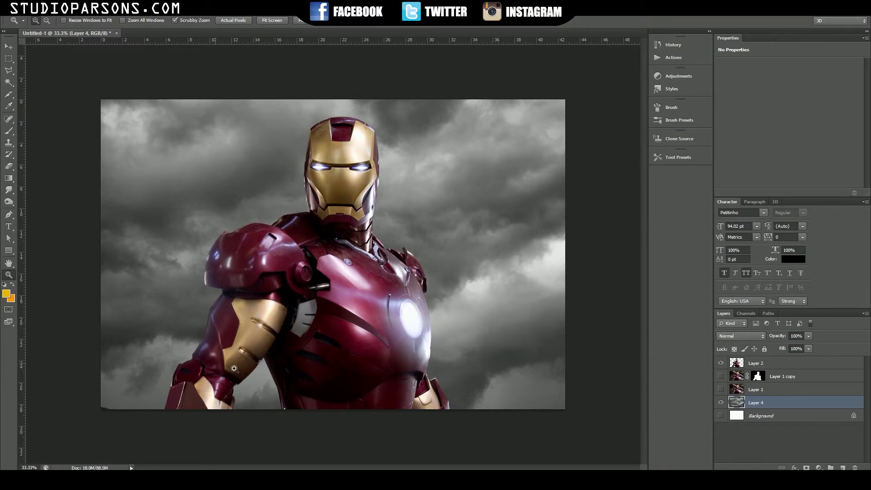
{"action": "left_click", "coordinate": [736, 364]}
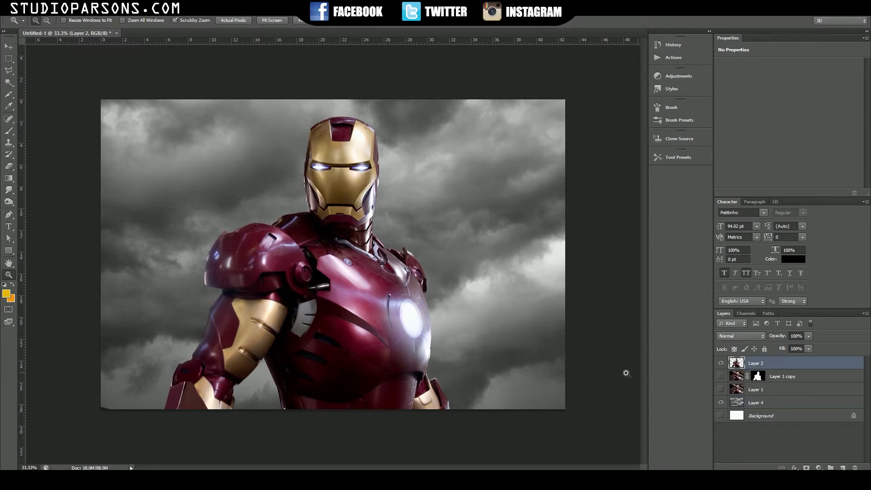
{"action": "left_click", "coordinate": [793, 468]}
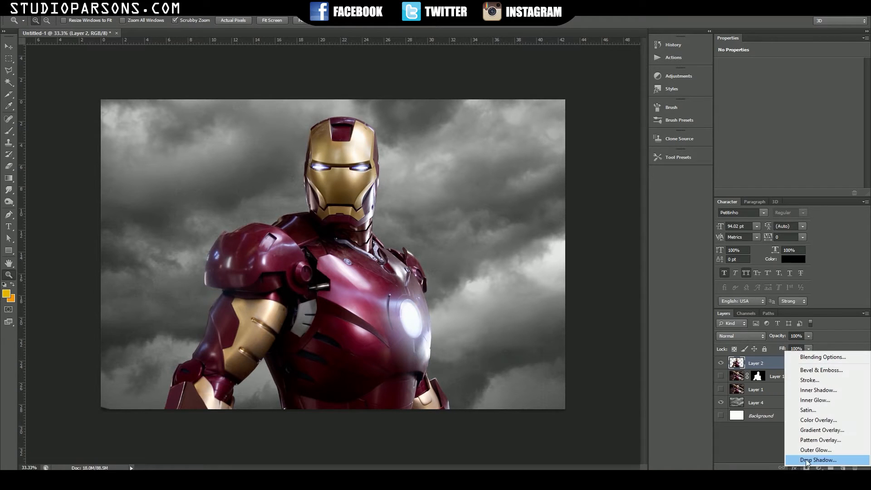
{"action": "left_click", "coordinate": [840, 390]}
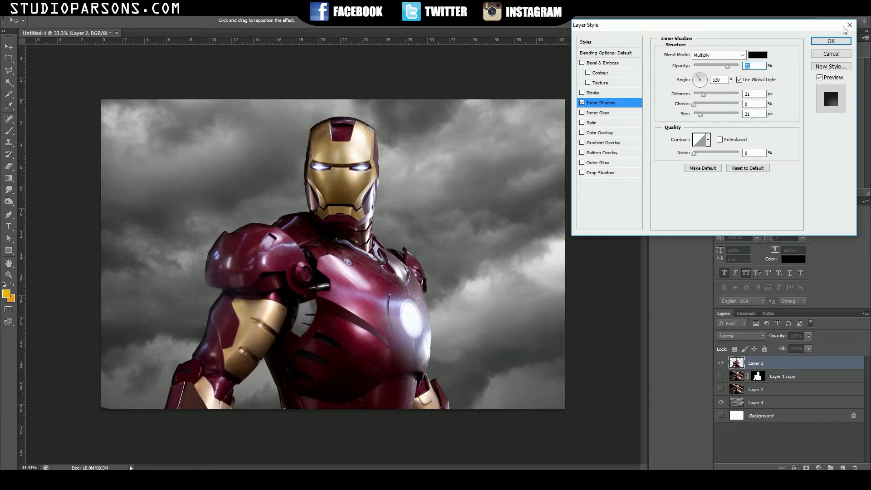
{"action": "left_click", "coordinate": [581, 103]}
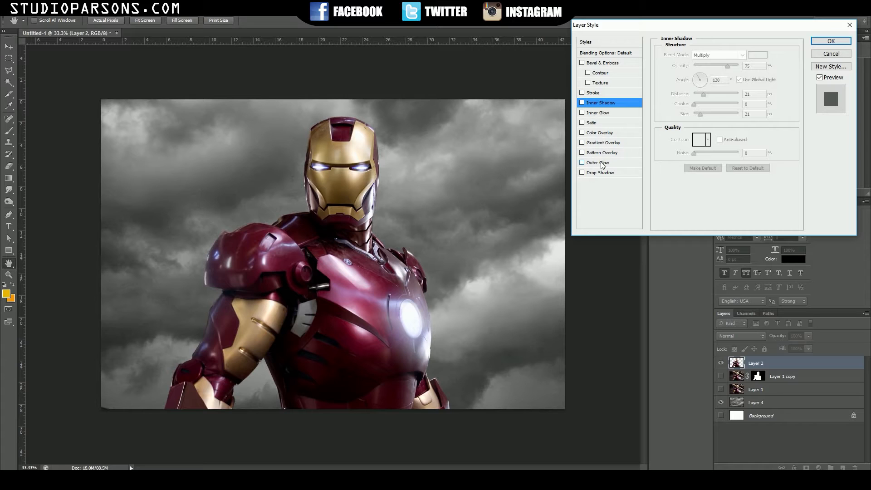
{"action": "left_click", "coordinate": [598, 113]}
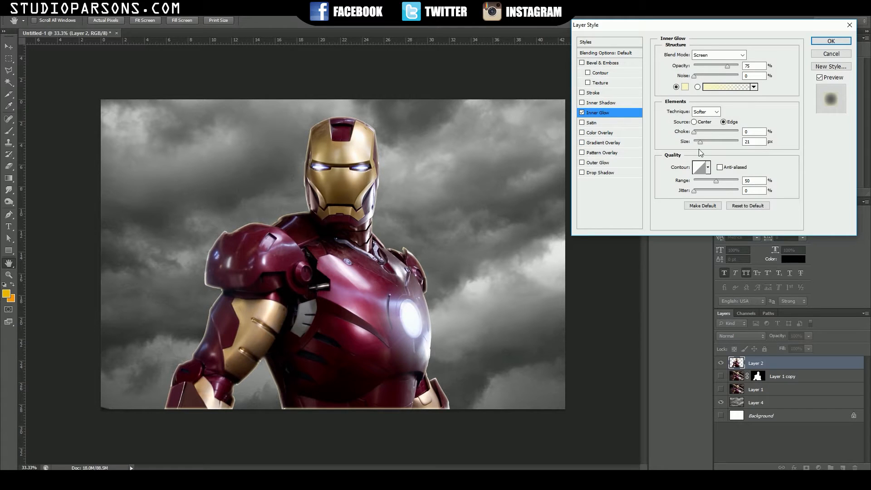
Make the inner glow black with the Normal blend mode and a size of 49 px
{"action": "left_click", "coordinate": [685, 87]}
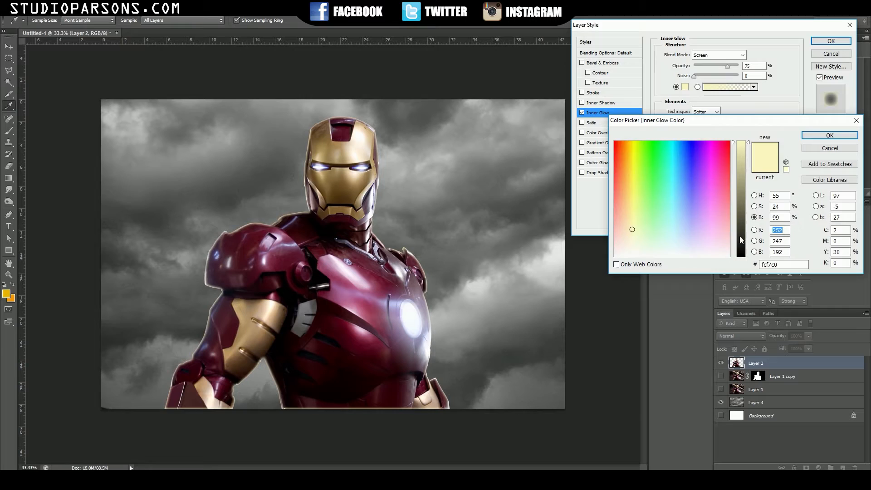
{"action": "left_click_drag", "start_coordinate": [740, 236], "coordinate": [740, 260]}
{"action": "left_click", "coordinate": [830, 135]}
{"action": "left_click", "coordinate": [722, 55]}
{"action": "left_click", "coordinate": [718, 62]}
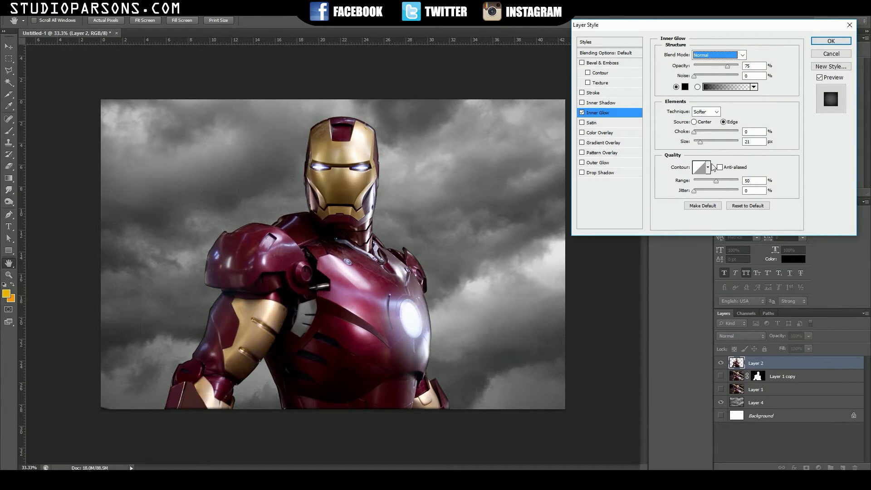
{"action": "left_click_drag", "start_coordinate": [701, 143], "coordinate": [705, 143]}
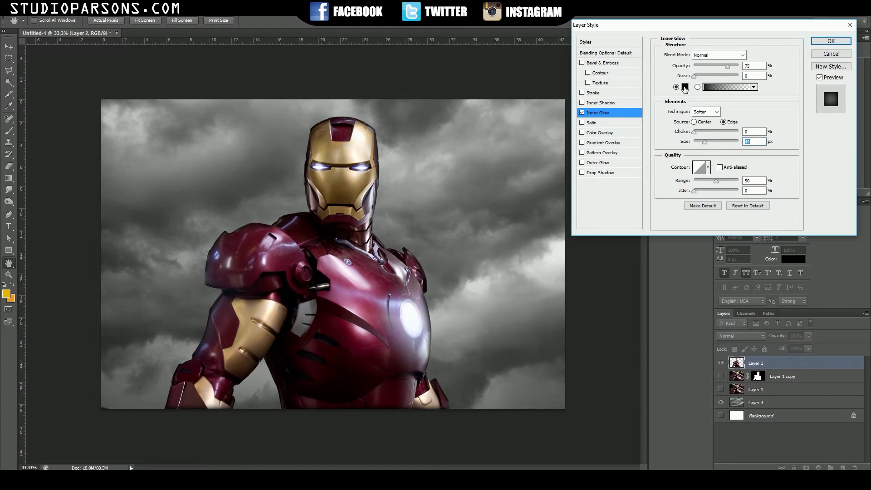
Change the inner glow color to dark red, hex 390000
{"action": "left_click", "coordinate": [685, 87]}
{"action": "left_click_drag", "start_coordinate": [640, 159], "coordinate": [608, 132]}
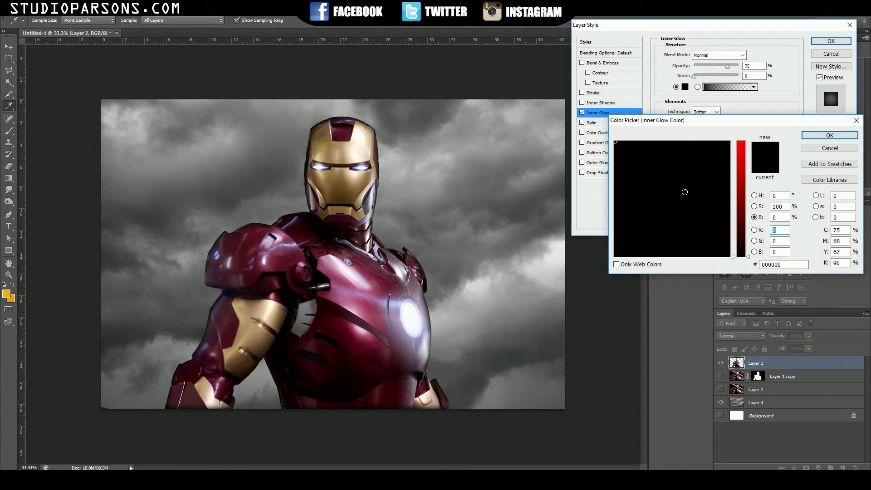
{"action": "mouse_move", "coordinate": [737, 236]}
{"action": "left_mouse_down"}
{"action": "mouse_move", "coordinate": [740, 215]}
{"action": "mouse_move", "coordinate": [744, 234]}
{"action": "left_mouse_up"}
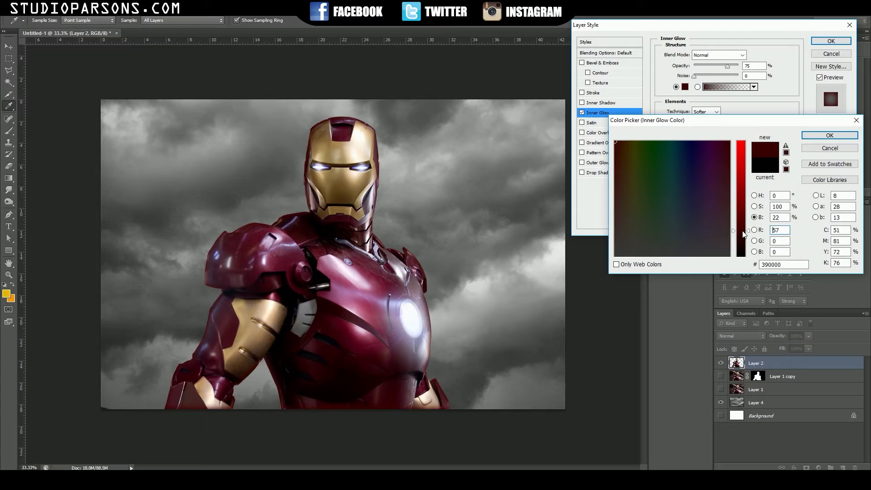
{"action": "left_click", "coordinate": [829, 135]}
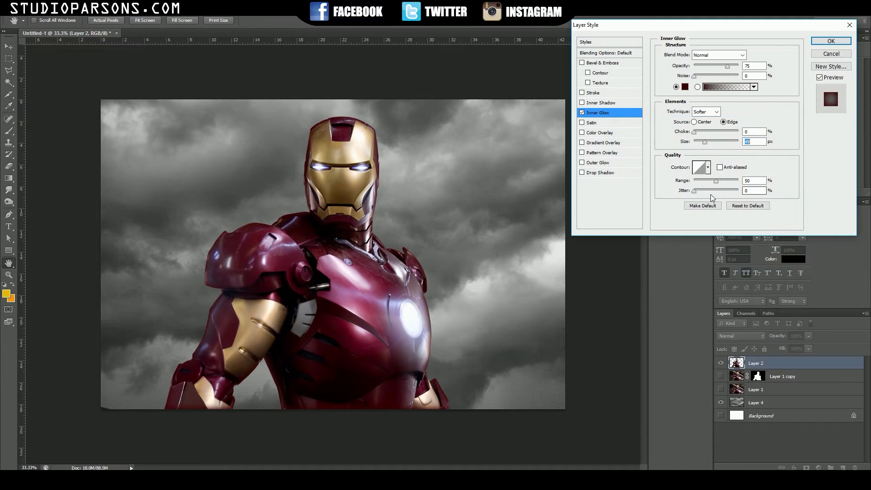
Set the inner glow's range to 64% and its size to 65 px
{"action": "left_click", "coordinate": [717, 182]}
{"action": "left_click_drag", "start_coordinate": [720, 182], "coordinate": [722, 182]}
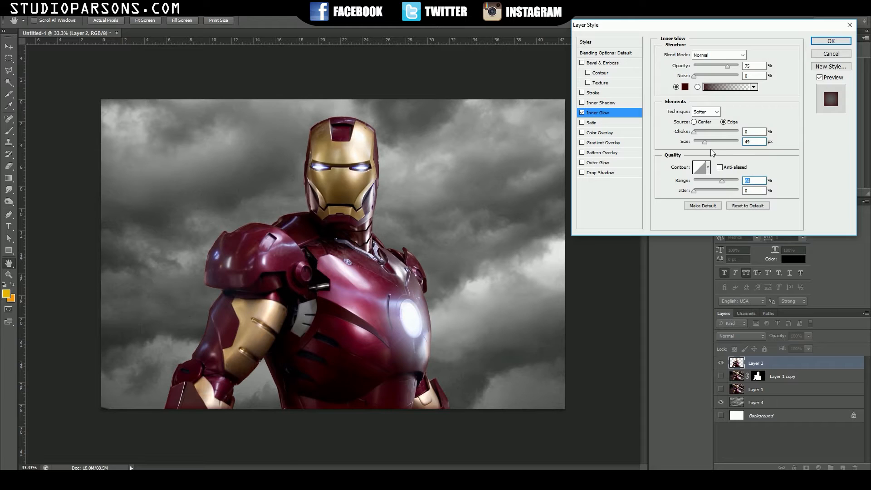
{"action": "left_click_drag", "start_coordinate": [705, 142], "coordinate": [707, 142]}
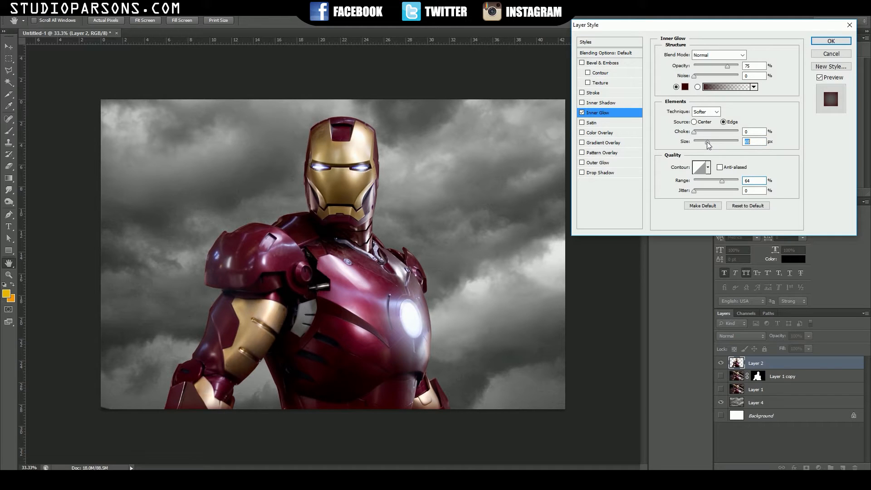
Compare the cutout with and without the inner glow, apply the style and collapse Layer 2's effects list
{"action": "left_click", "coordinate": [820, 78]}
{"action": "left_click", "coordinate": [820, 78]}
{"action": "left_click", "coordinate": [819, 77]}
{"action": "left_click", "coordinate": [819, 78]}
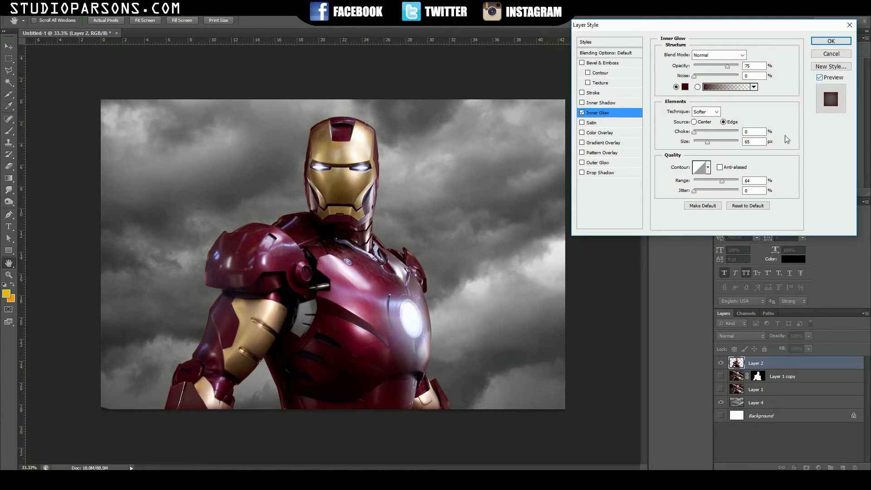
{"action": "left_click", "coordinate": [830, 41]}
{"action": "key", "text": "z"}
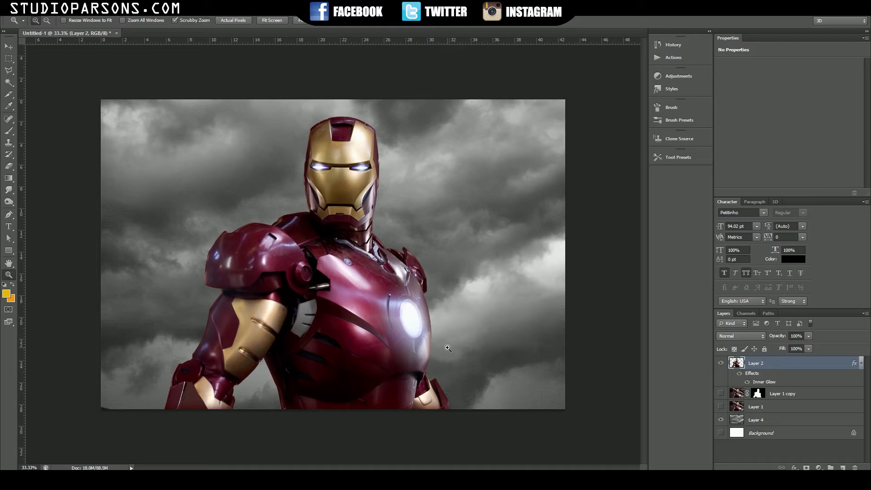
{"action": "left_click", "coordinate": [861, 365]}
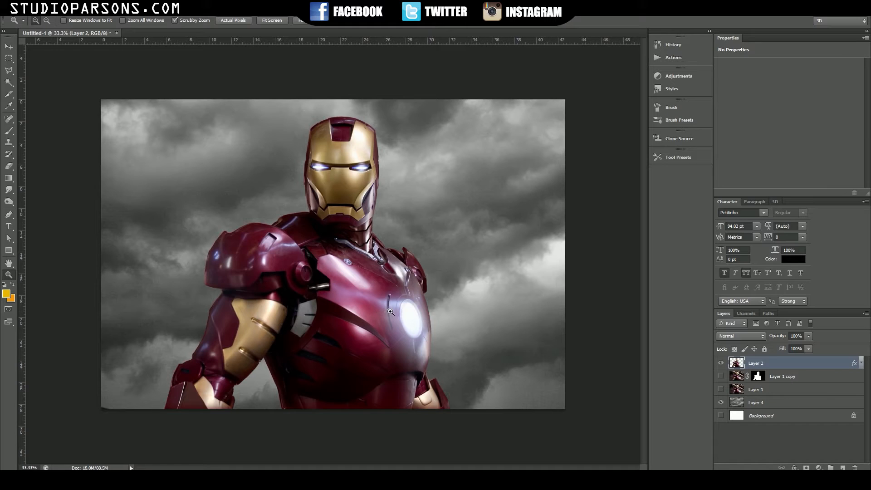